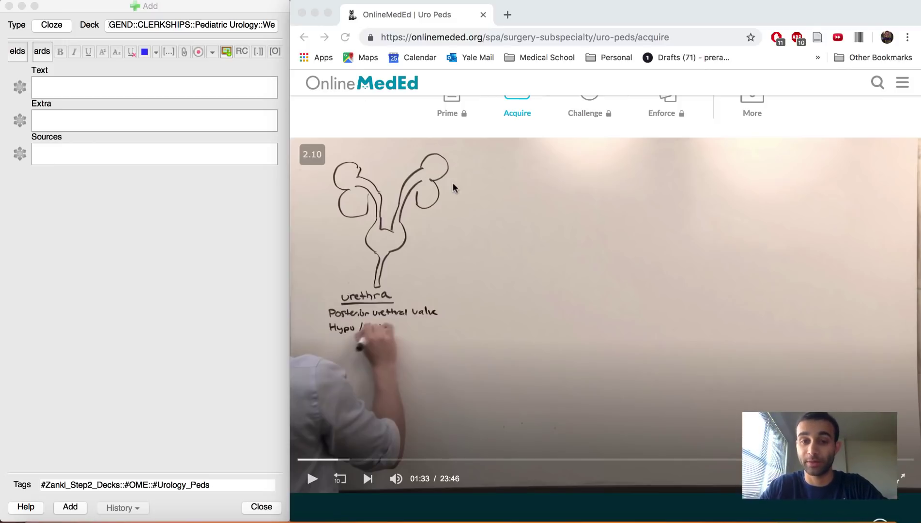
Step: Play the Uro Peds lecture video and pause it at 08:24, while the VCUG note is being written on the whiteboard
{"action": "scroll", "coordinate": [453, 182], "scroll_direction": "up", "scroll_amount": 2}
{"action": "scroll", "coordinate": [453, 182], "scroll_direction": "down", "scroll_amount": 2}
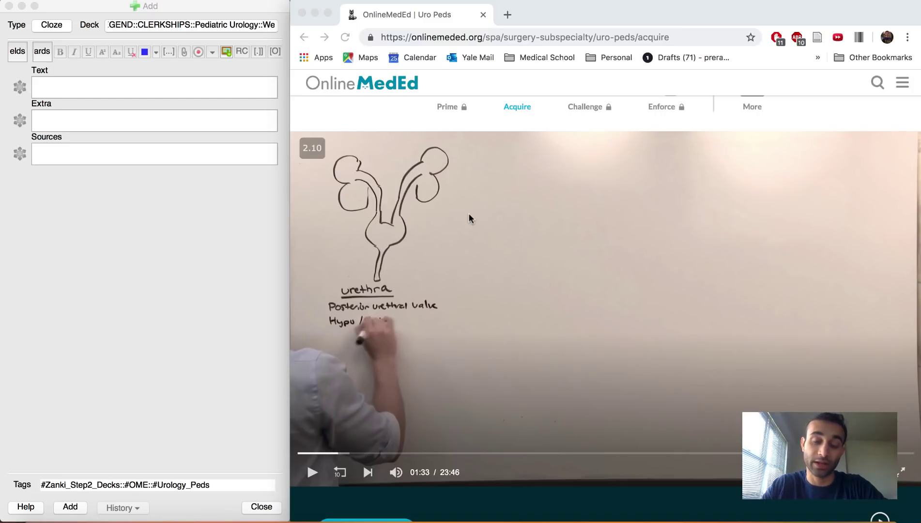
{"action": "left_click", "coordinate": [86, 237]}
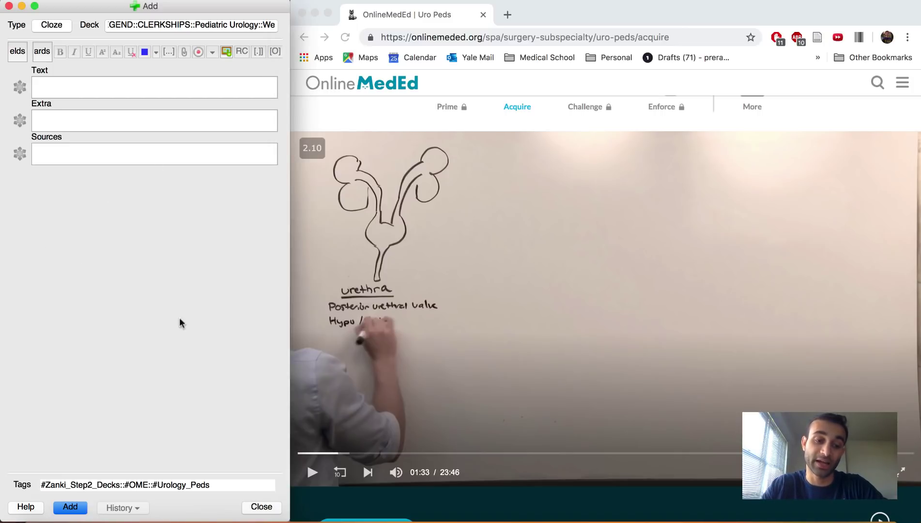
{"action": "left_click", "coordinate": [456, 318]}
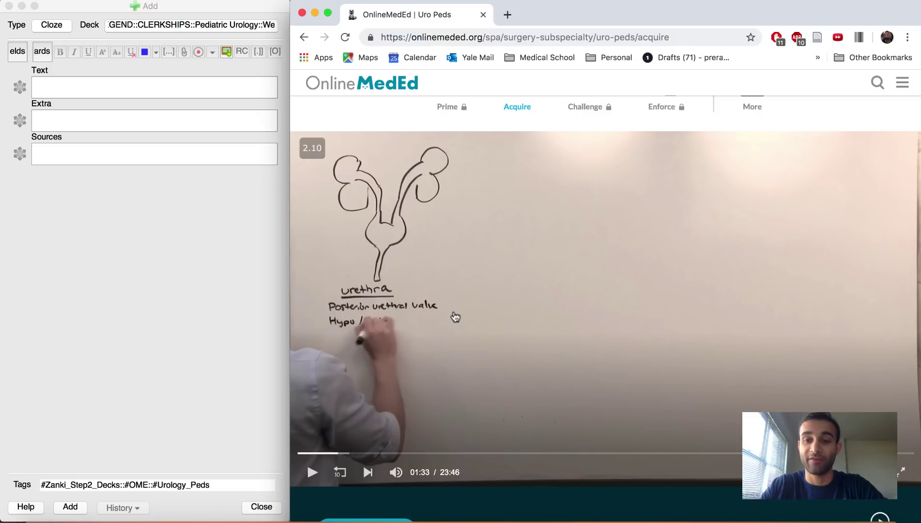
{"action": "left_click", "coordinate": [455, 317]}
{"action": "key", "text": "XF86AudioRaiseVolume"}
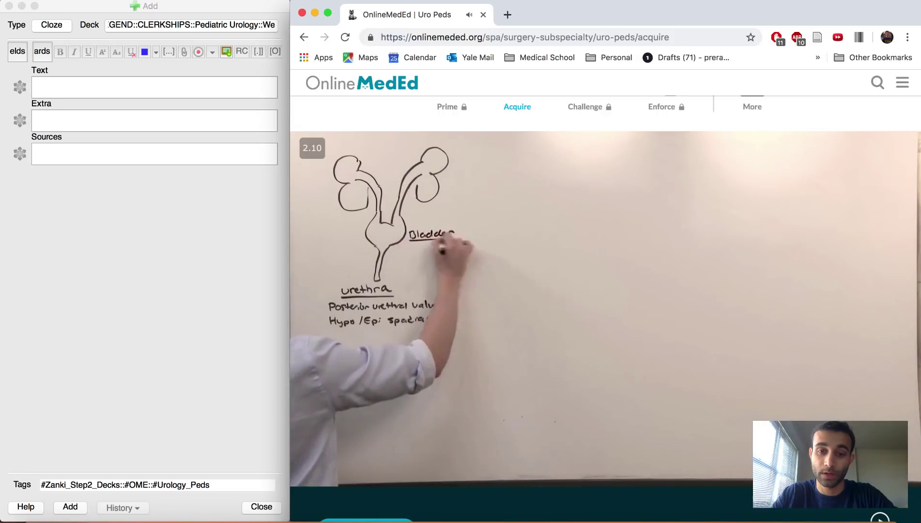
{"action": "left_click", "coordinate": [601, 373]}
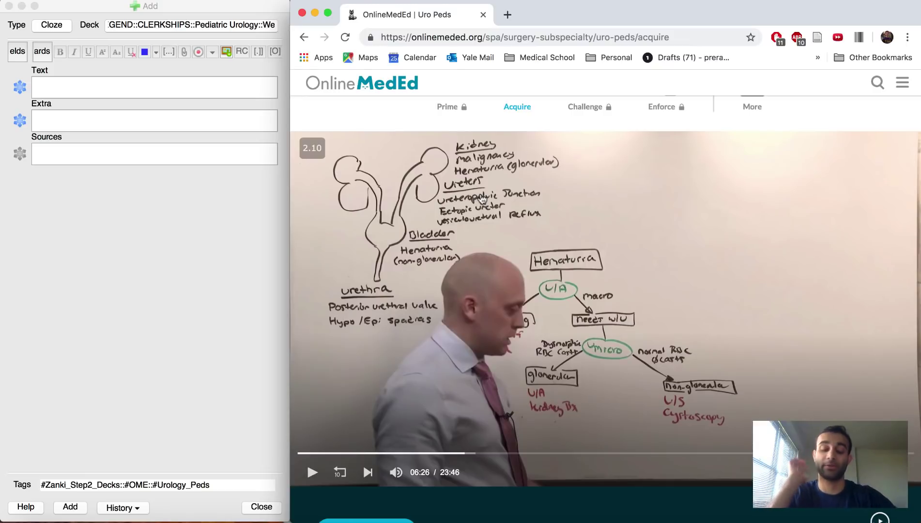
{"action": "left_click", "coordinate": [483, 199]}
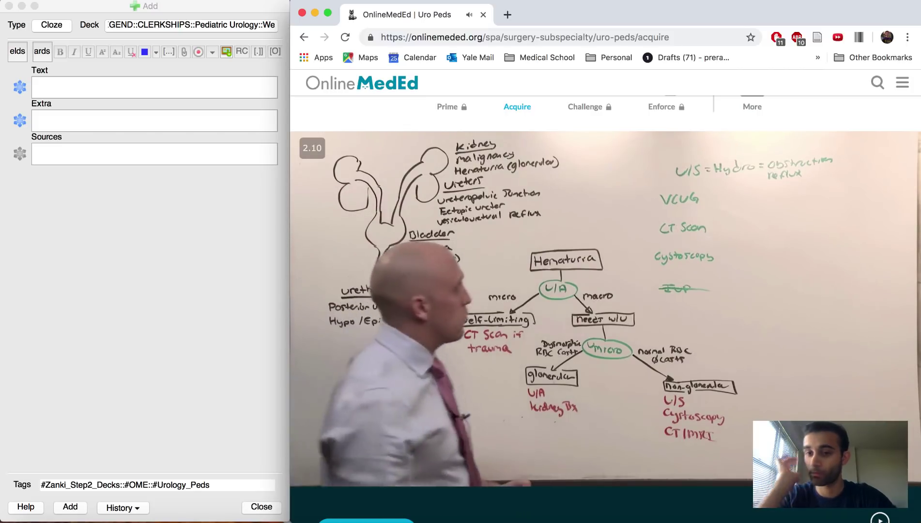
{"action": "mouse_move", "coordinate": [482, 200]}
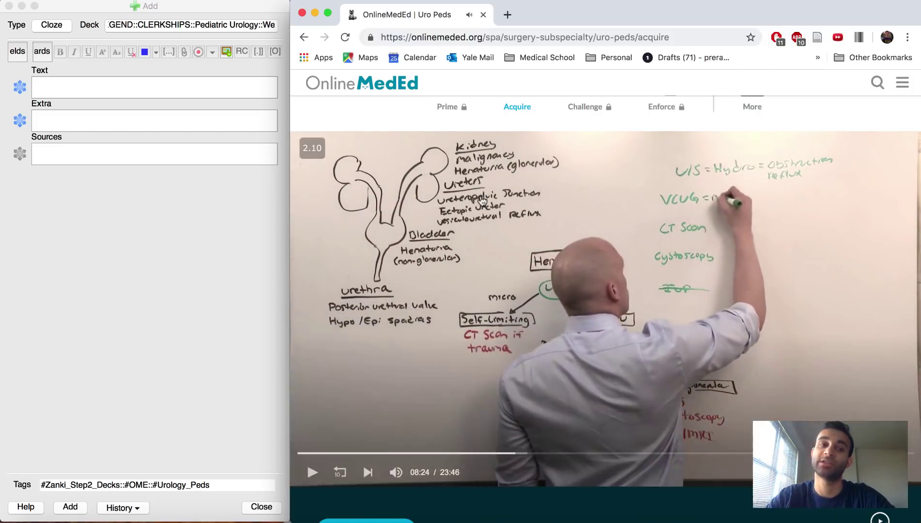
Step: Write the card question "What is the diagnostic test to test if someone has vesiculouretral reflex?" with "VCUG" below it as a c1 cloze answer
{"action": "left_click", "coordinate": [131, 92]}
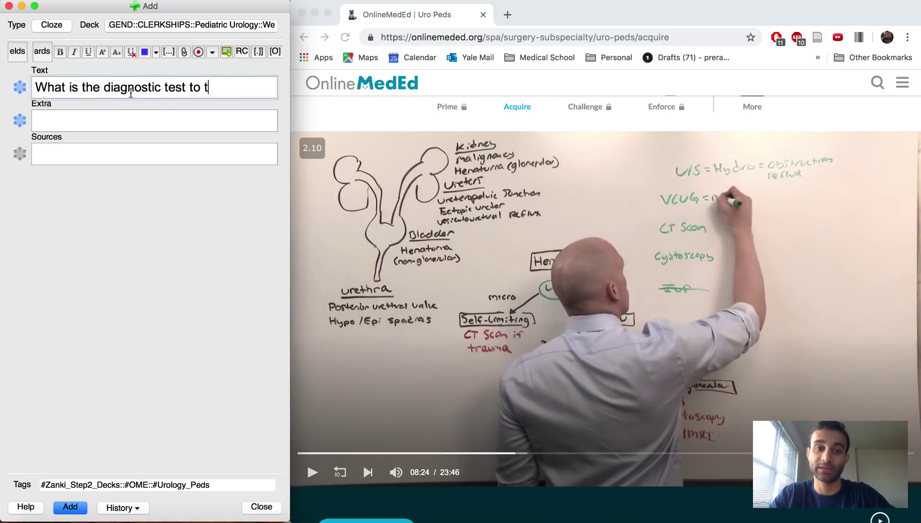
{"action": "type", "text": "someone has vesiculoureter"}
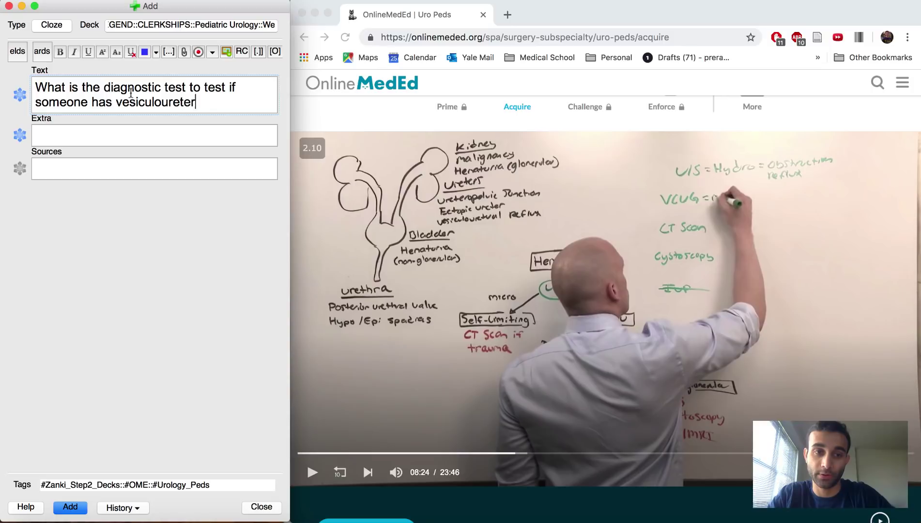
{"action": "type", "text": "x?"}
{"action": "key", "text": "Return"}
{"action": "key", "text": "Return"}
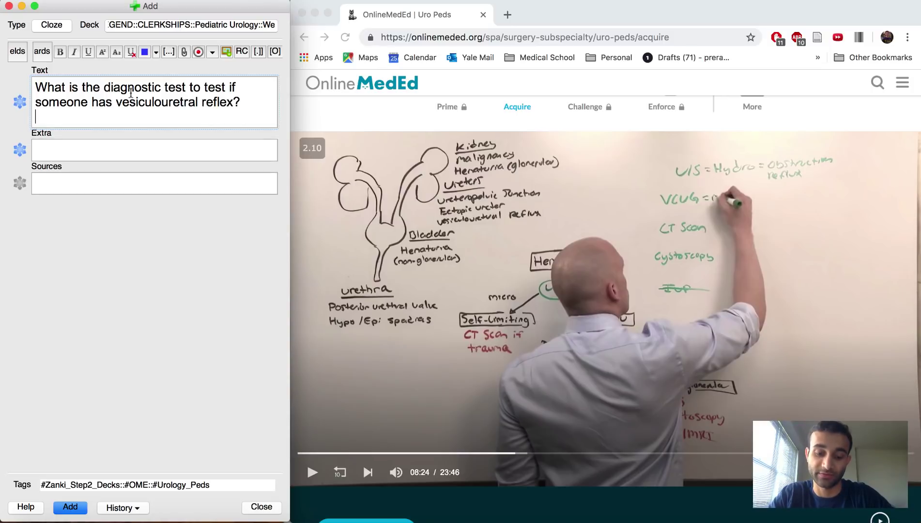
{"action": "type", "text": "VCUG"}
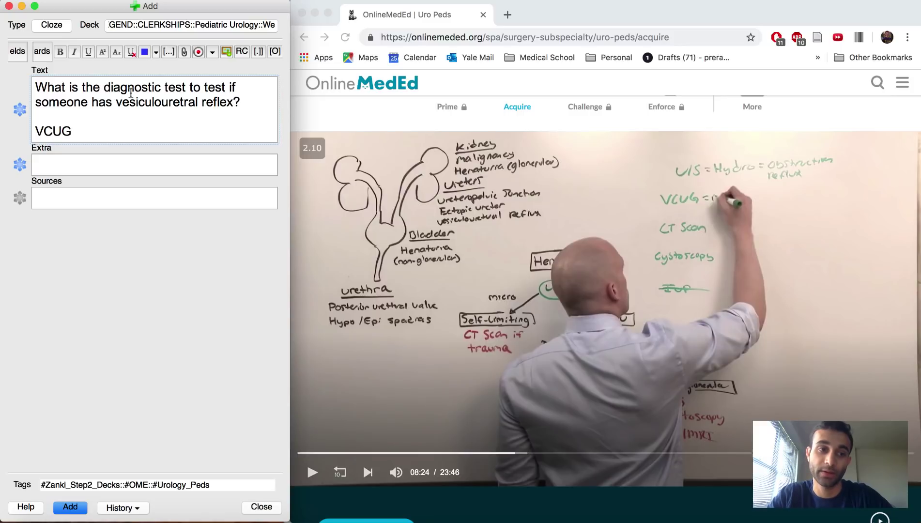
{"action": "double_click", "coordinate": [70, 131]}
{"action": "key", "text": "super+shift+c"}
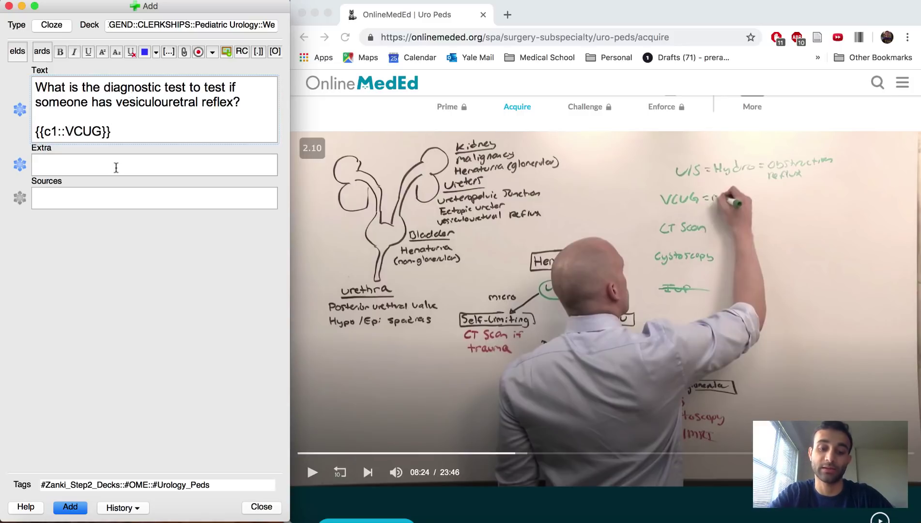
Step: Capture the paused lecture frame as a screenshot, paste it into the card's Extra field and add the card
{"action": "left_click_drag", "start_coordinate": [298, 139], "coordinate": [918, 481]}
{"action": "left_click", "coordinate": [179, 162]}
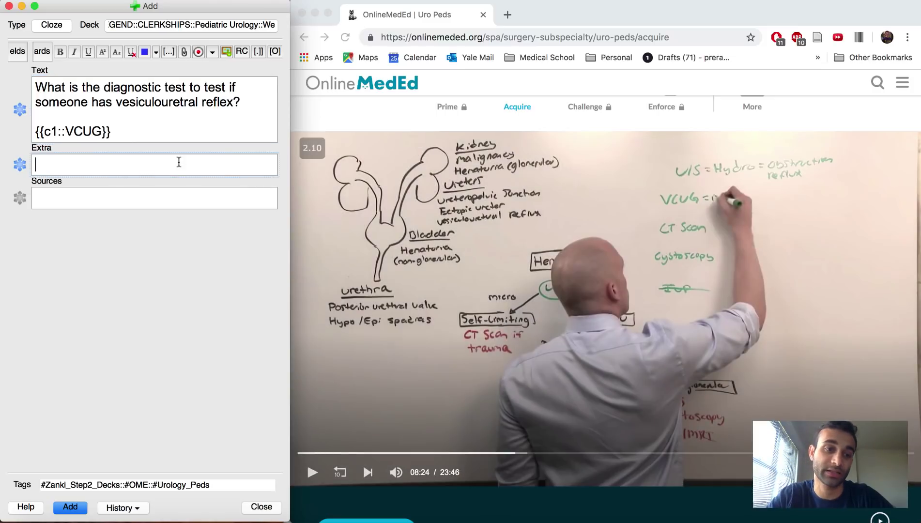
{"action": "key", "text": "super+v"}
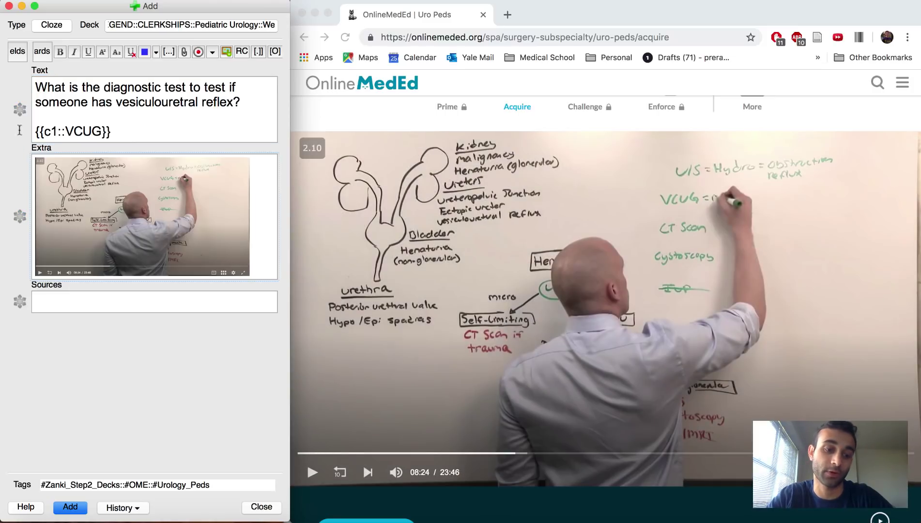
{"action": "key", "text": "super+Return"}
Step: Reopen the newly added card from the history and extend its VCUG cloze with ": you inject dye into the bladder", the explanation in italics
{"action": "left_click", "coordinate": [113, 515]}
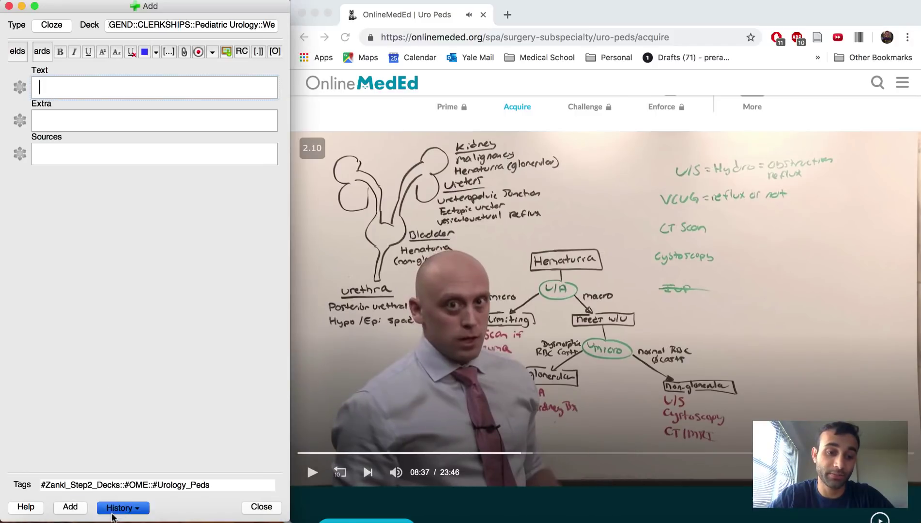
{"action": "left_click", "coordinate": [135, 480]}
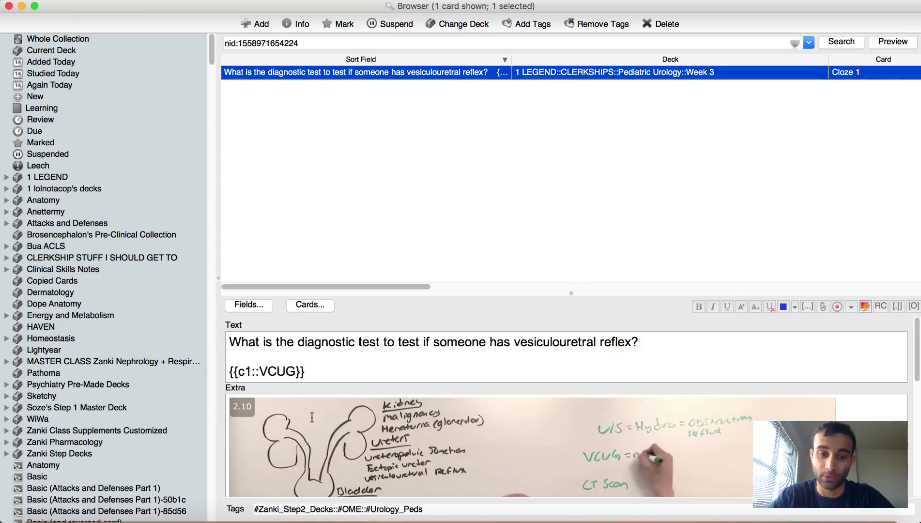
{"action": "left_click", "coordinate": [291, 371]}
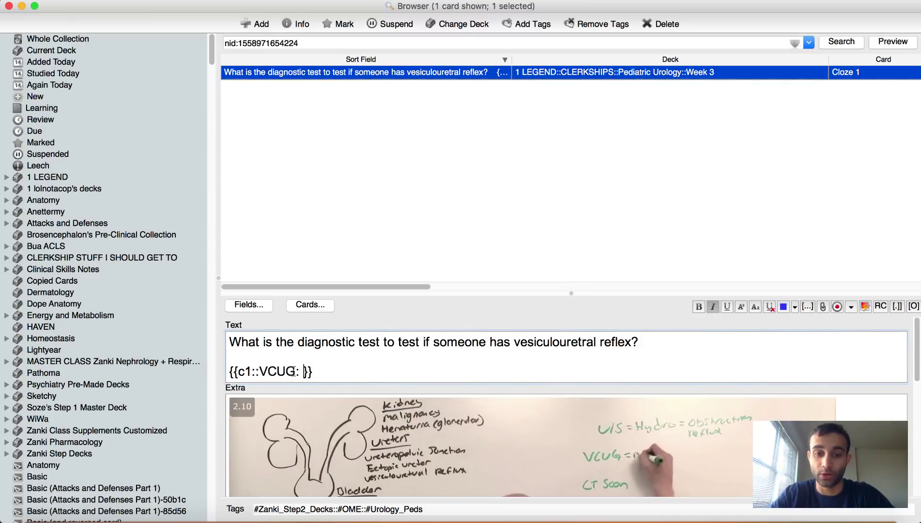
{"action": "type", "text": ": yho"}
{"action": "key", "text": "BackSpace"}
{"action": "key", "text": "BackSpace"}
{"action": "type", "text": "ou inju"}
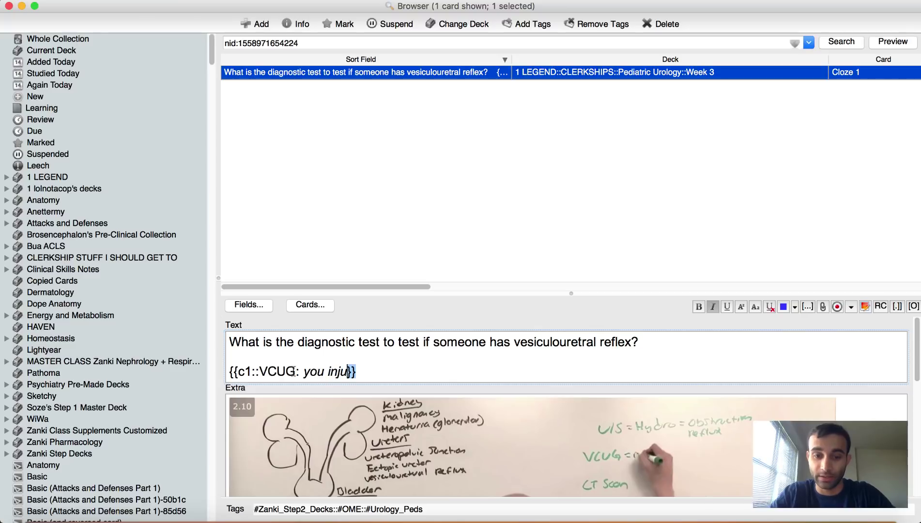
{"action": "key", "text": "BackSpace"}
{"action": "type", "text": "ect dye"}
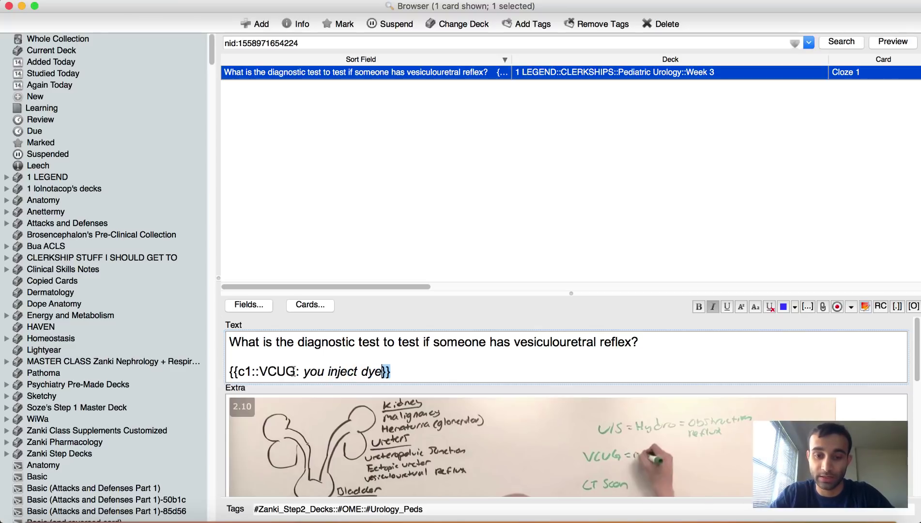
{"action": "type", "text": " into t"}
{"action": "key", "text": "BackSpace"}
{"action": "key", "text": "BackSpace"}
{"action": "type", "text": "to the bladder an"}
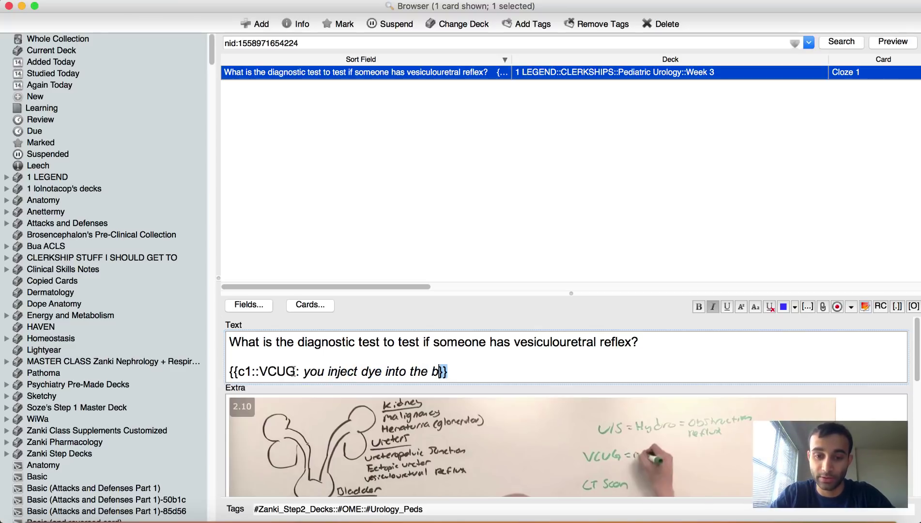
Step: Continue the cloze explanation with "and then have the patient pee and all the dye should come out of the urethra if NO reflux is present."
{"action": "type", "text": "d then have the pa"}
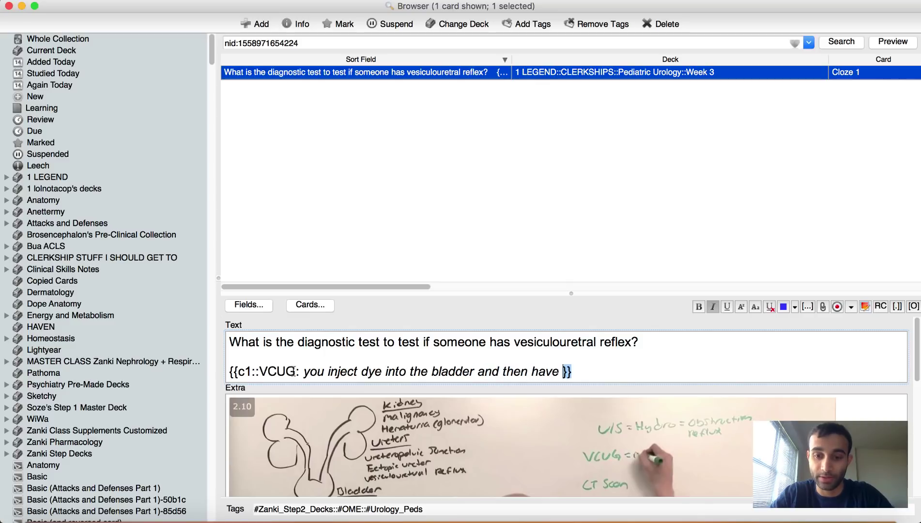
{"action": "type", "text": "tient pee and all the d"}
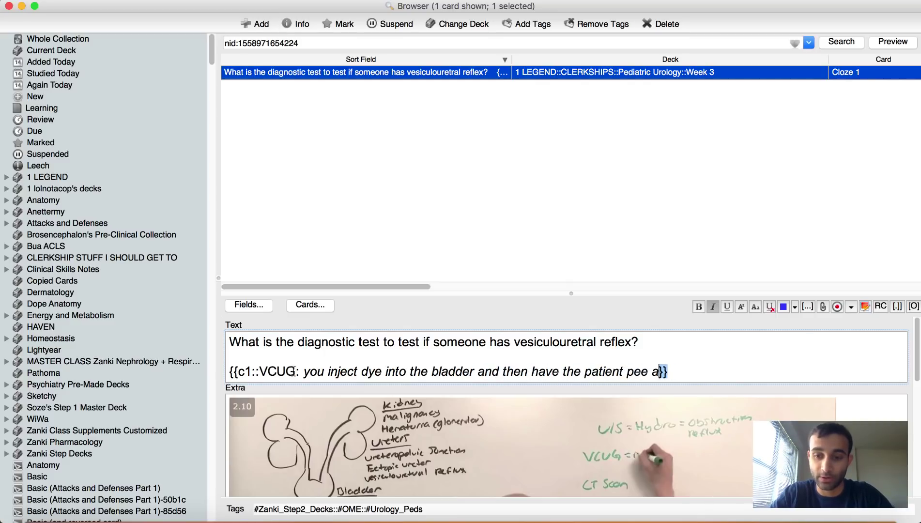
{"action": "type", "text": "ye s"}
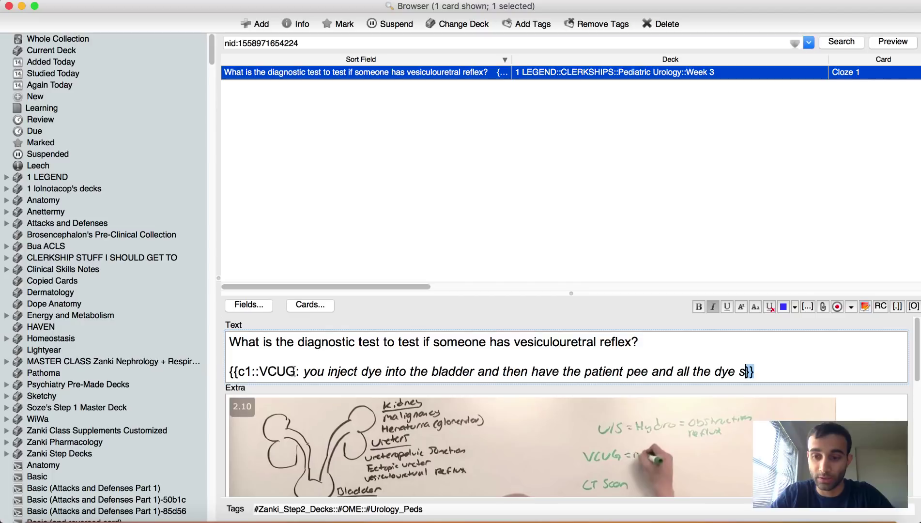
{"action": "type", "text": "hould come out of th"}
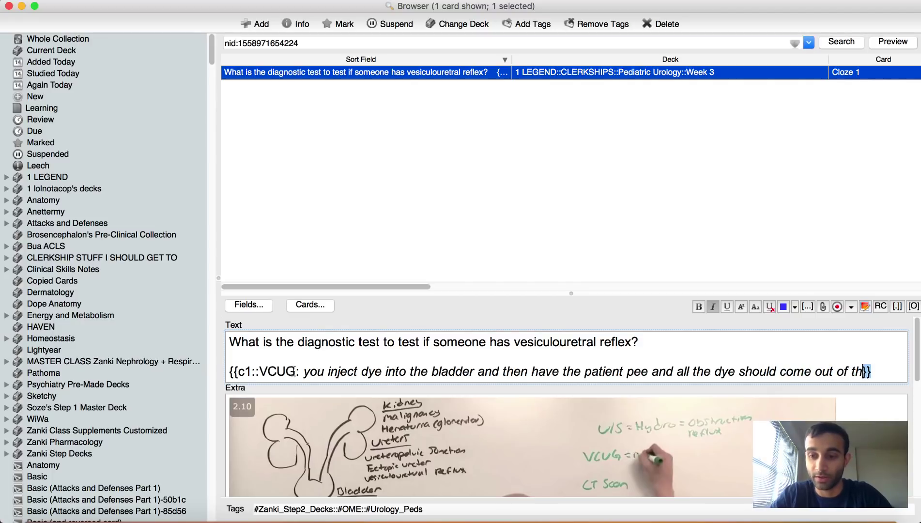
{"action": "type", "text": "e urethra if N"}
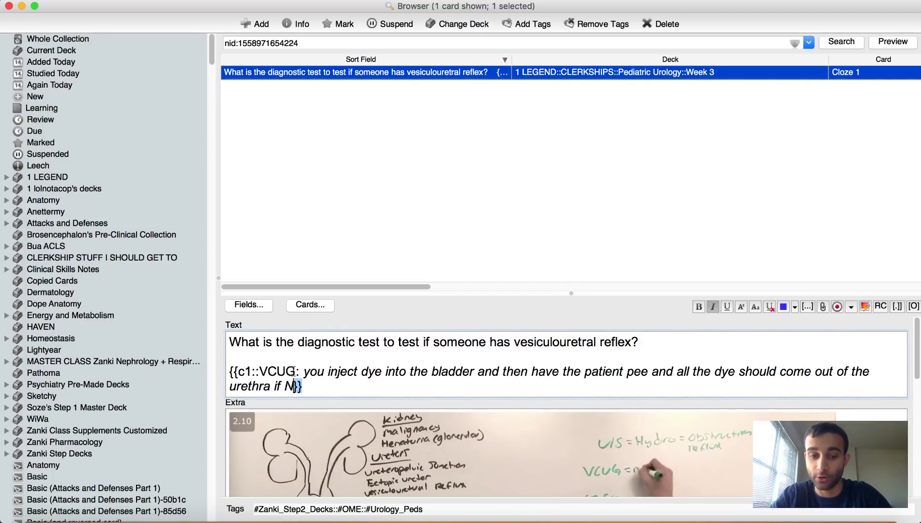
{"action": "type", "text": "O reflex"}
{"action": "key", "text": "BackSpace"}
{"action": "key", "text": "BackSpace"}
{"action": "type", "text": "ux is presen"}
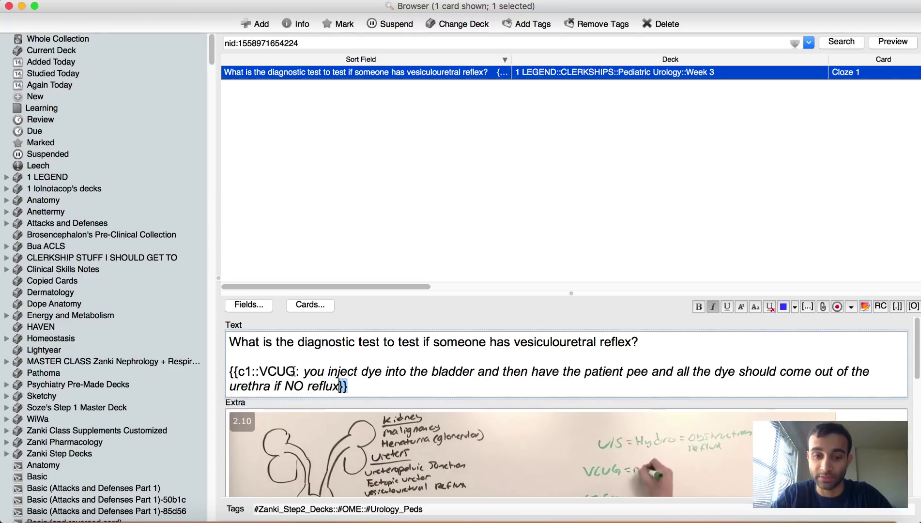
{"action": "type", "text": "t. If i"}
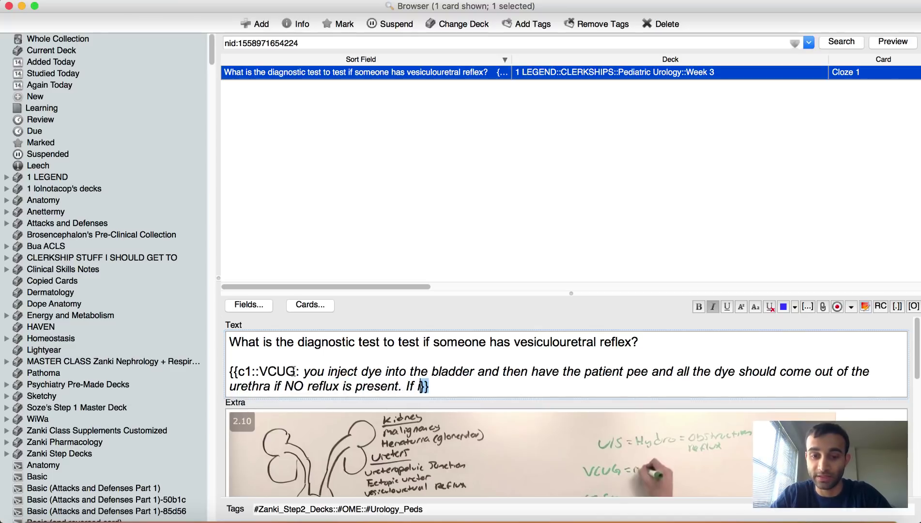
Step: Finish the cloze explanation with the sentence "If it is present, then you may have dye go up the ureter."
{"action": "type", "text": "t is present, the"}
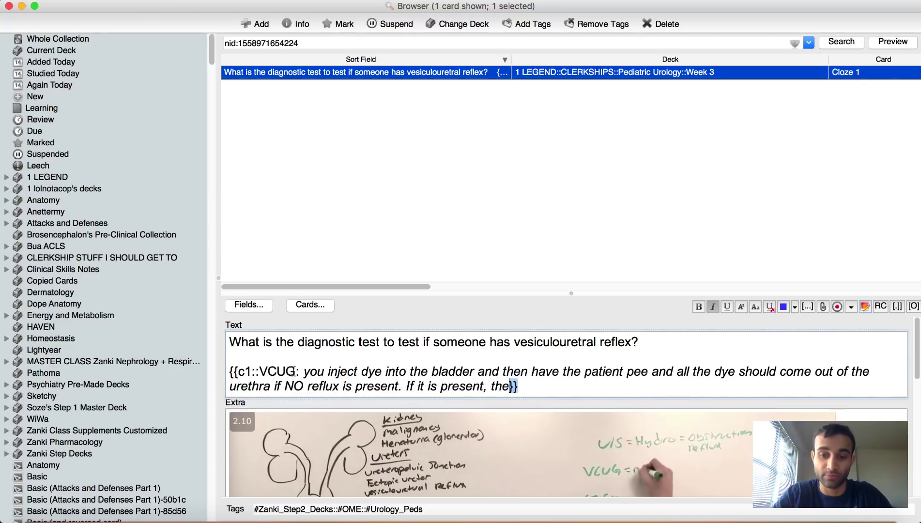
{"action": "type", "text": "n you may have dy"}
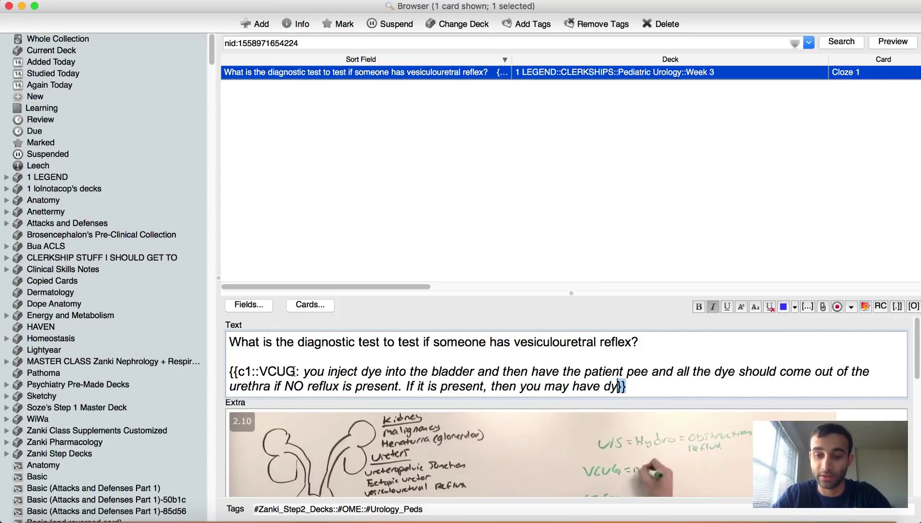
{"action": "type", "text": "e d"}
{"action": "key", "text": "BackSpace"}
{"action": "type", "text": "go up the"}
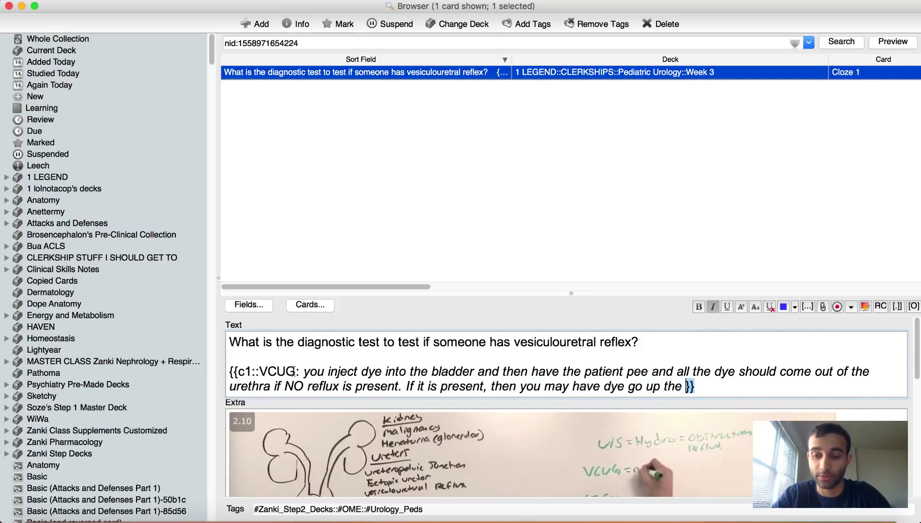
{"action": "type", "text": " ureter."}
Step: Minimize the card browser and resume playing the Uro Peds lecture video
{"action": "key", "text": "super+Tab"}
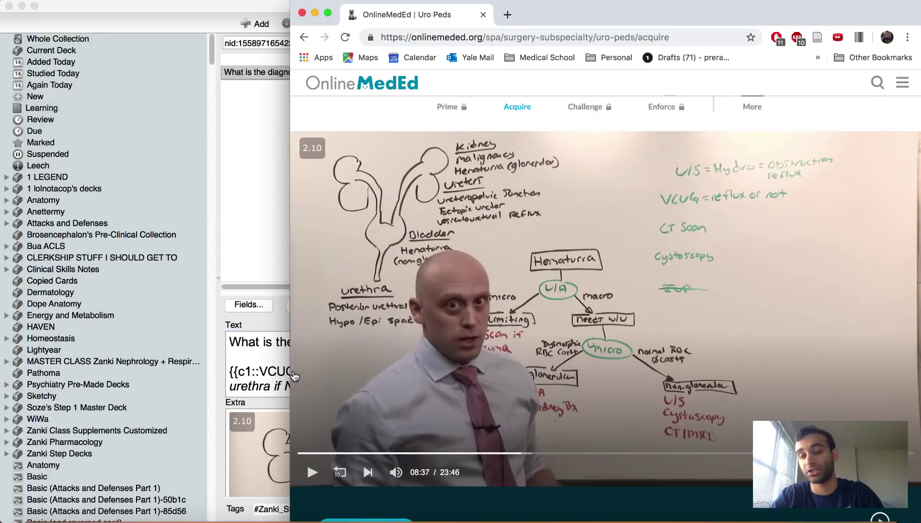
{"action": "left_click", "coordinate": [107, 222]}
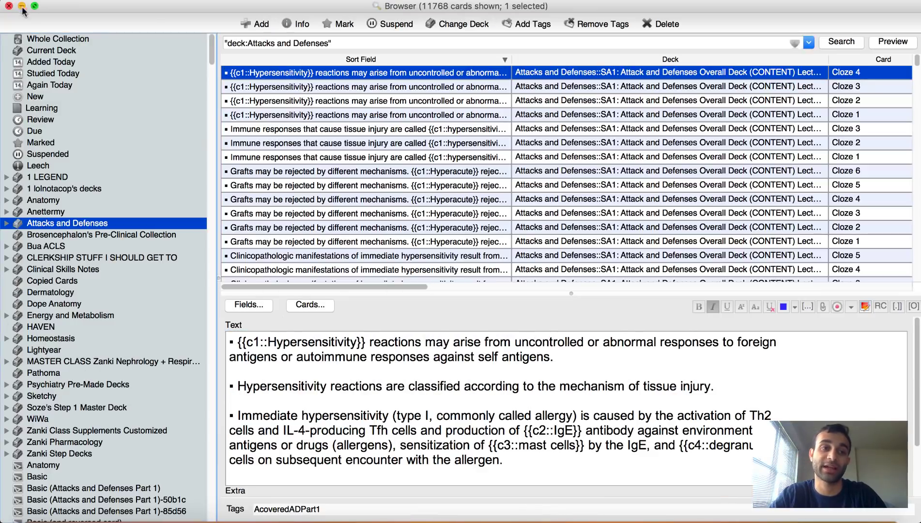
{"action": "left_click", "coordinate": [20, 6]}
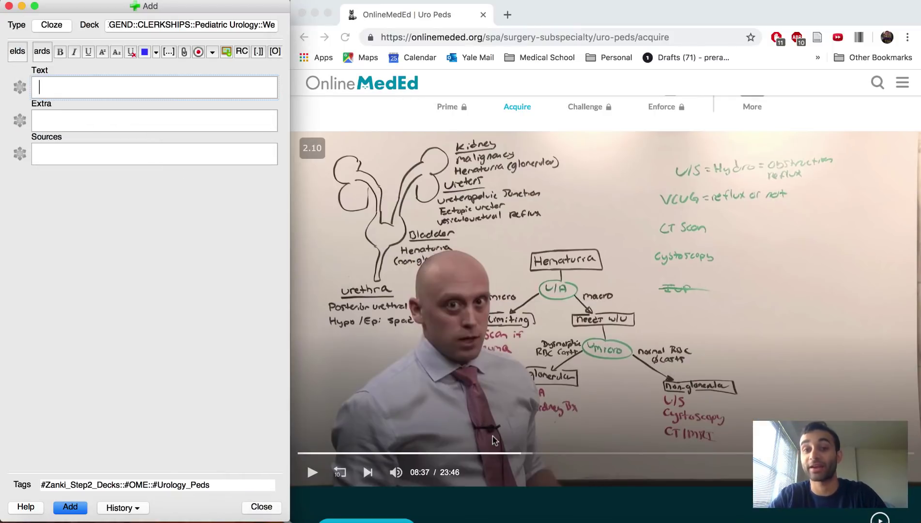
{"action": "left_click", "coordinate": [484, 356]}
{"action": "left_click", "coordinate": [454, 320]}
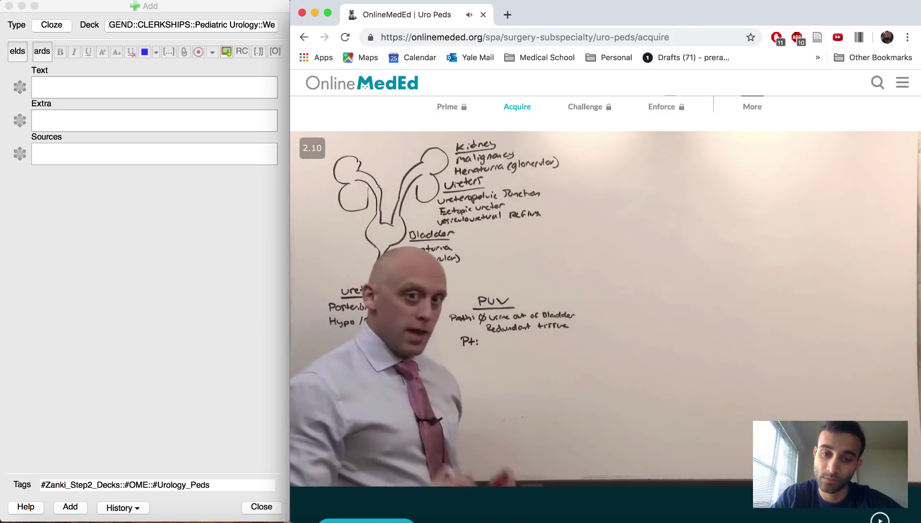
{"action": "key", "text": "XF86AudioRaiseVolume"}
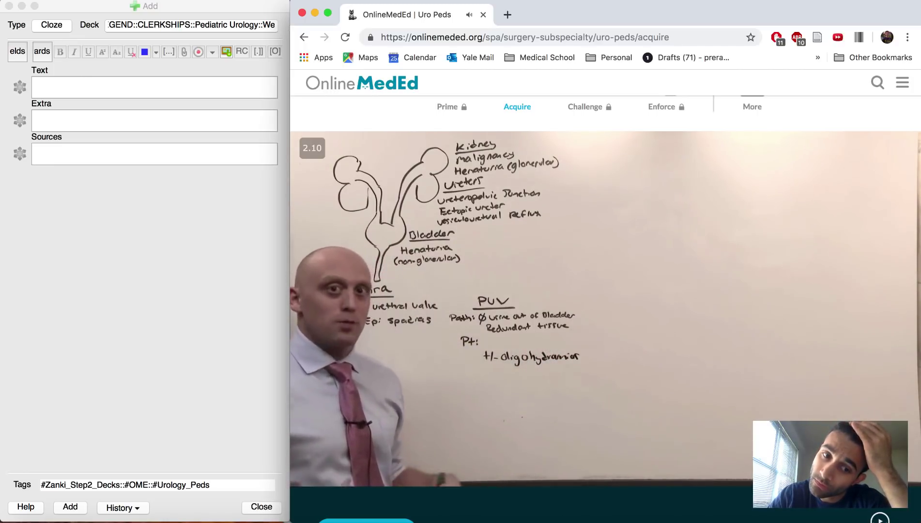
Step: Pause the lecture and enter the card question "If a baby has a posterior urethral valve, will have oligo or polyhydramnios?"
{"action": "left_click", "coordinate": [510, 304]}
{"action": "left_click", "coordinate": [137, 83]}
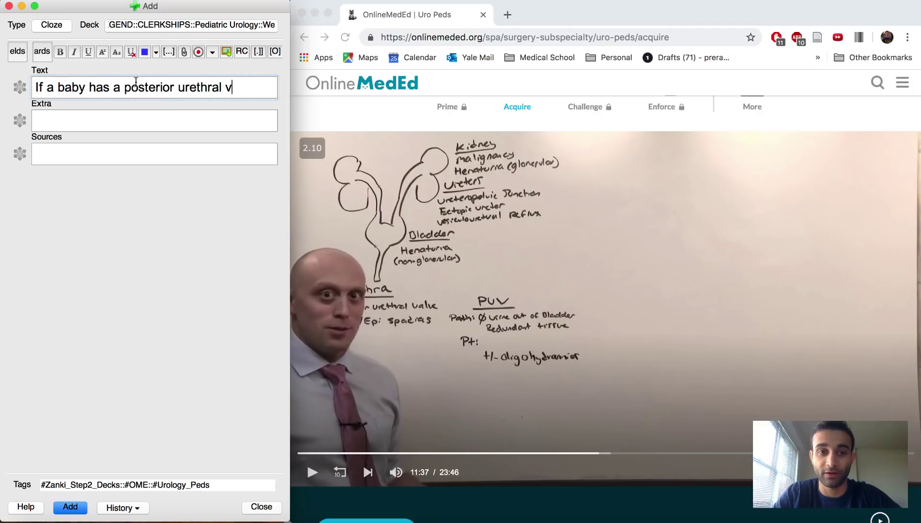
{"action": "type", "text": "do"}
{"action": "key", "text": "BackSpace"}
{"action": "key", "text": "BackSpace"}
{"action": "type", "text": "will have oligo or polyhydramnio"}
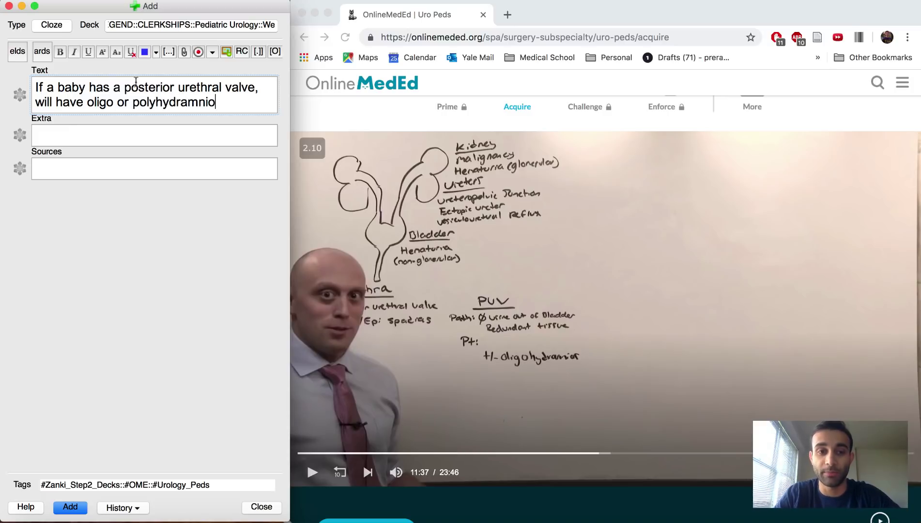
{"action": "type", "text": "s?"}
{"action": "key", "text": "Return"}
{"action": "key", "text": "Return"}
Step: Add the answer "Oligo: because the baby won't be able to urinate (excess tissue in the urethra)" and make it cloze c1
{"action": "type", "text": "O"}
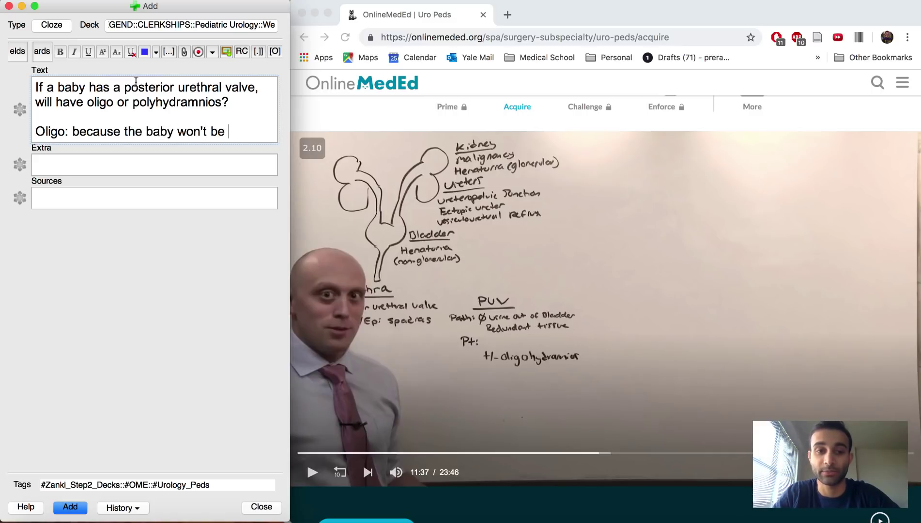
{"action": "type", "text": "urine"}
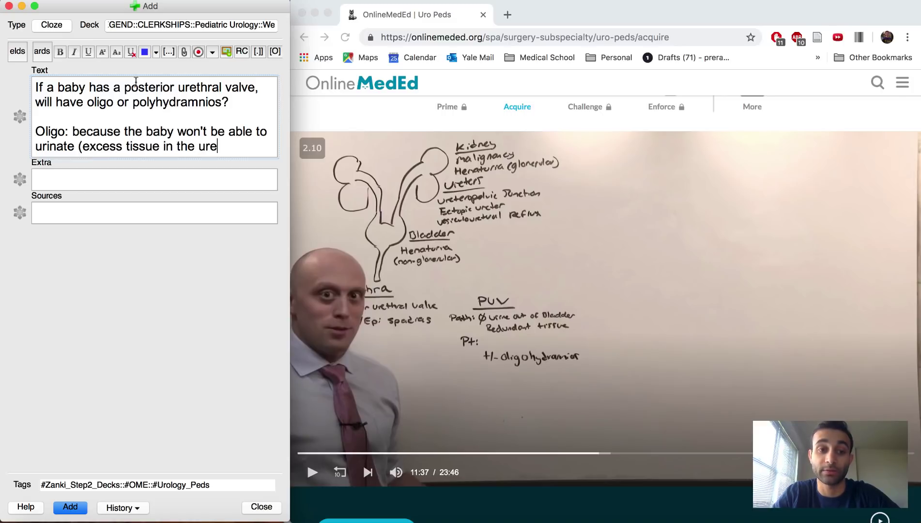
{"action": "left_click", "coordinate": [155, 151], "text": "shift"}
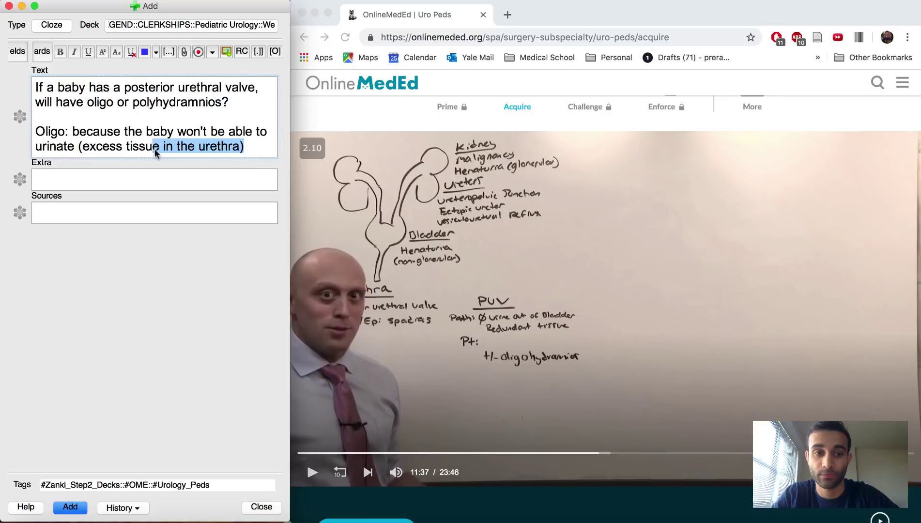
{"action": "left_click_drag", "start_coordinate": [245, 146], "coordinate": [35, 132]}
{"action": "key", "text": "super+shift+c"}
Step: Resume the lecture and paste a screenshot of its whiteboard diagram and PUV notes into the card's Extra field
{"action": "left_click", "coordinate": [319, 204]}
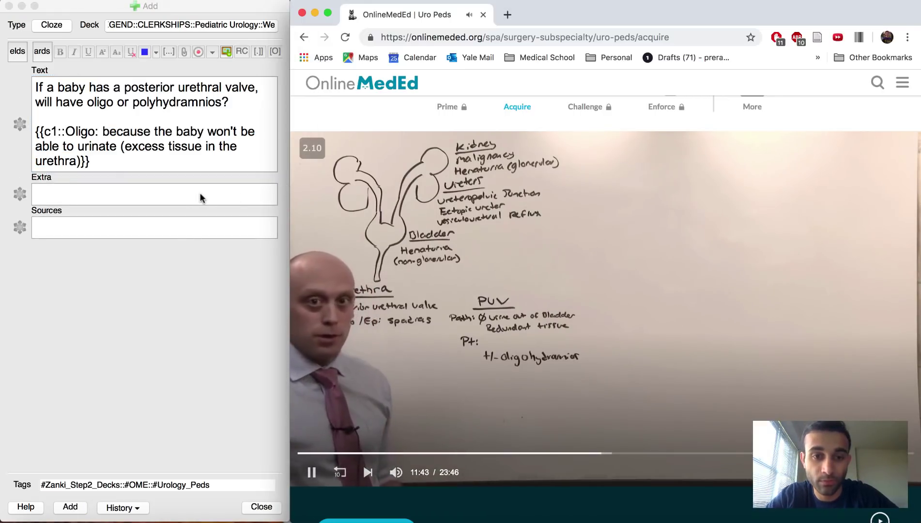
{"action": "key", "text": "super+shift+4"}
{"action": "left_click_drag", "start_coordinate": [294, 134], "coordinate": [660, 428]}
{"action": "left_click", "coordinate": [154, 191]}
{"action": "key", "text": "super+v"}
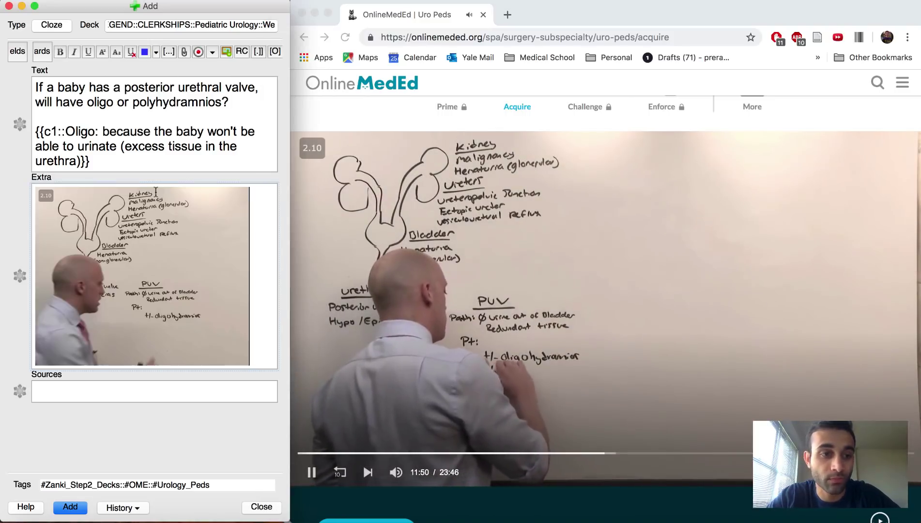
Step: Add the italic line "Evaluate with US" inside the end of the cloze, separated from the oligo answer by a blank line
{"action": "left_click", "coordinate": [79, 161]}
{"action": "key", "text": "Return"}
{"action": "key", "text": "Return"}
{"action": "key", "text": "super+i"}
{"action": "type", "text": "Eva"}
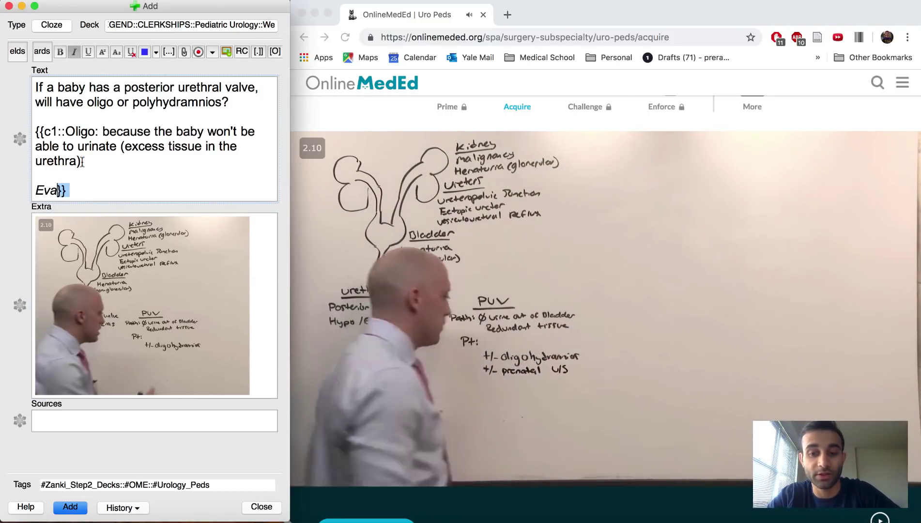
{"action": "type", "text": "luate by"}
{"action": "key", "text": "BackSpace"}
{"action": "key", "text": "BackSpace"}
{"action": "key", "text": "BackSpace"}
{"action": "type", "text": "with "}
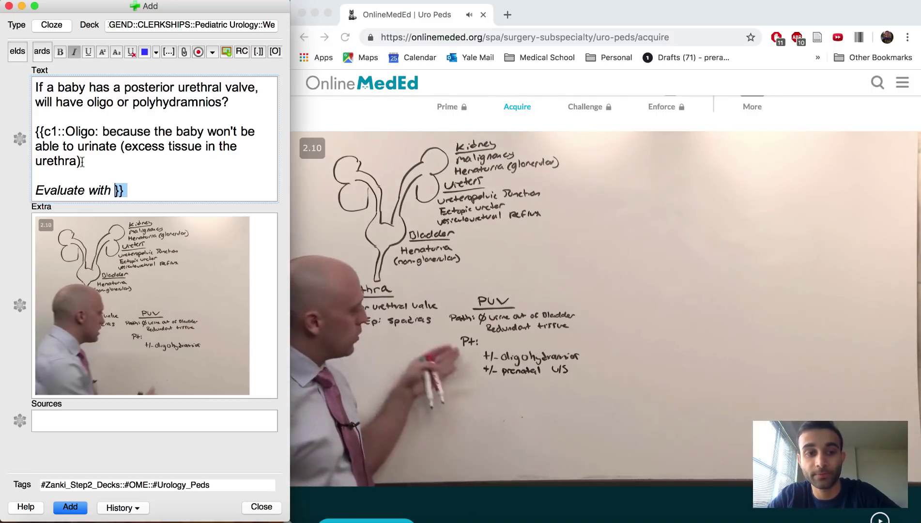
{"action": "type", "text": "US"}
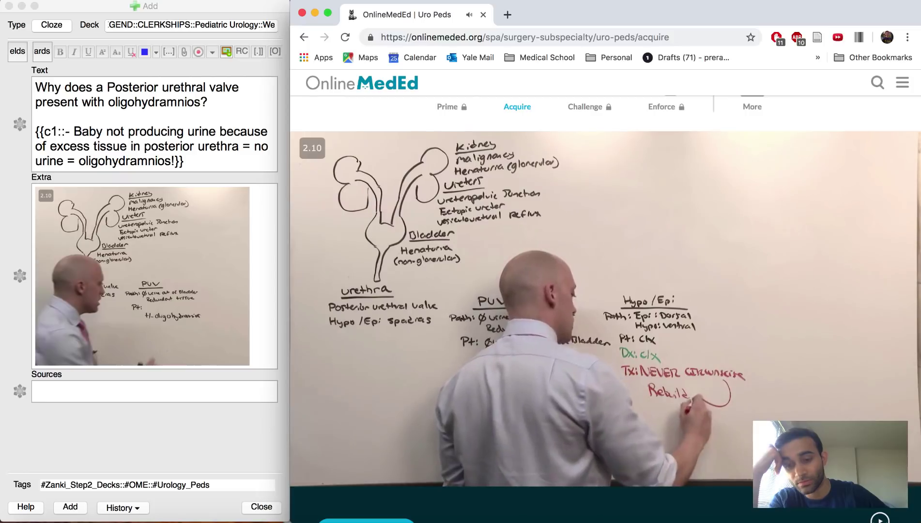
Step: Pause the lecture and add the finished posterior urethral valve card to the deck
{"action": "left_click", "coordinate": [764, 240]}
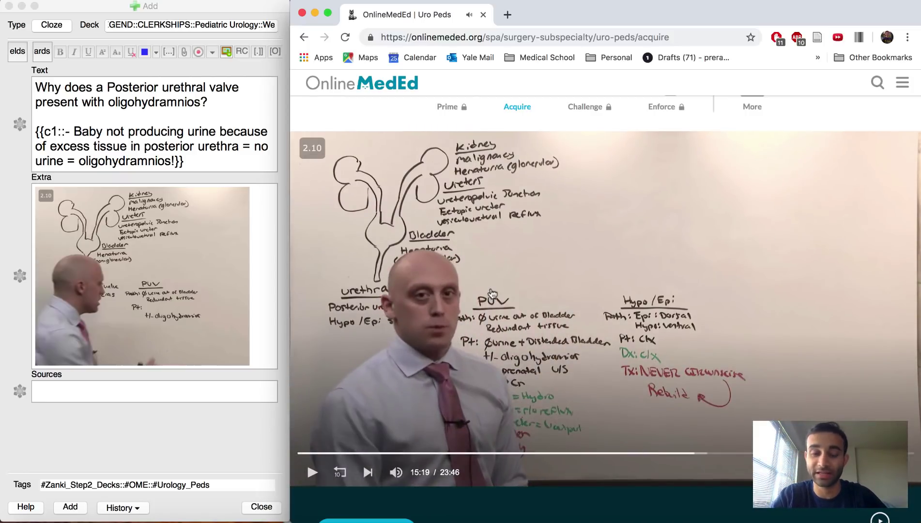
{"action": "left_click", "coordinate": [67, 508]}
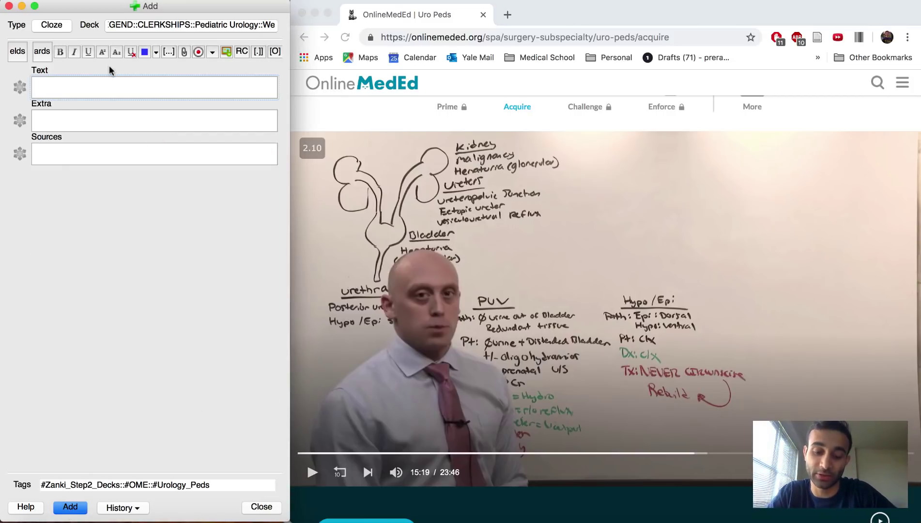
Step: Enter the new card's question "What procedure is CONTRAINDICATED in patients with hypo and epispadias?" followed by a blank line
{"action": "type", "text": "What procedure "}
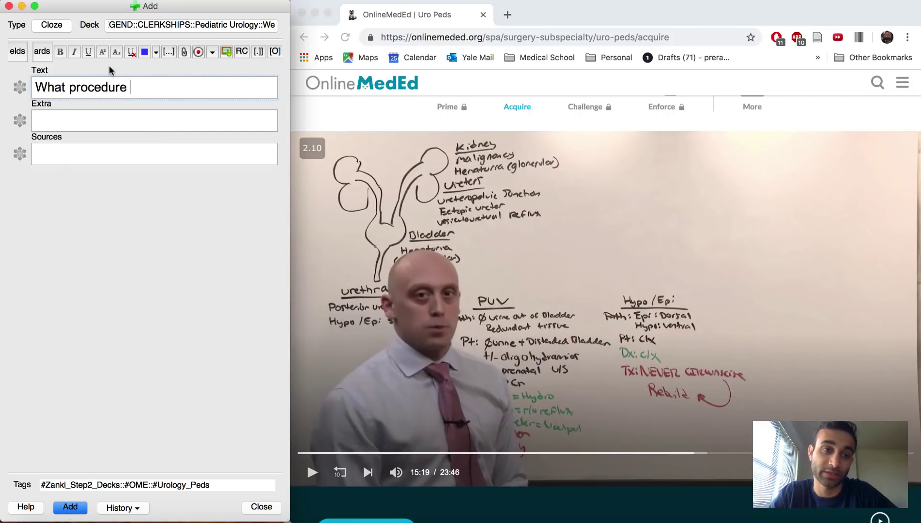
{"action": "type", "text": "is CONTRAIND"}
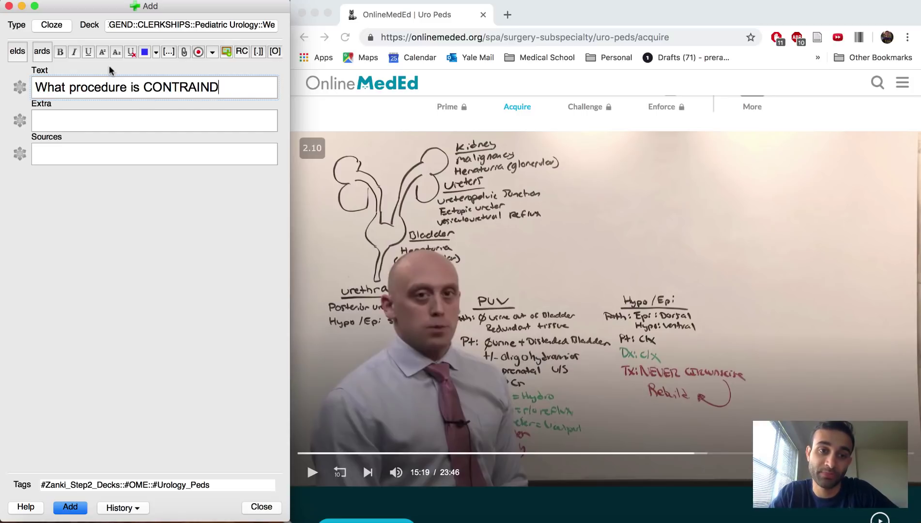
{"action": "type", "text": "ICATED in patients "}
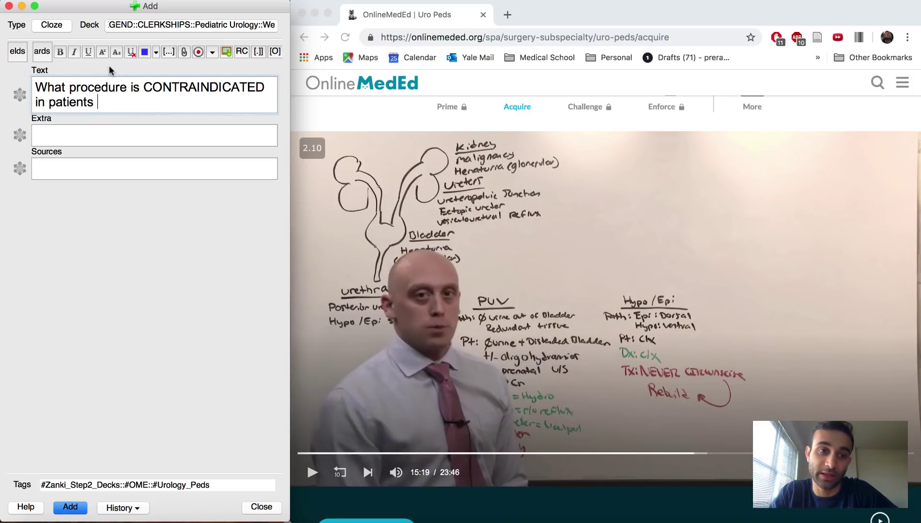
{"action": "type", "text": "with hypo and"}
{"action": "key", "text": "BackSpace"}
{"action": "type", "text": "po and e"}
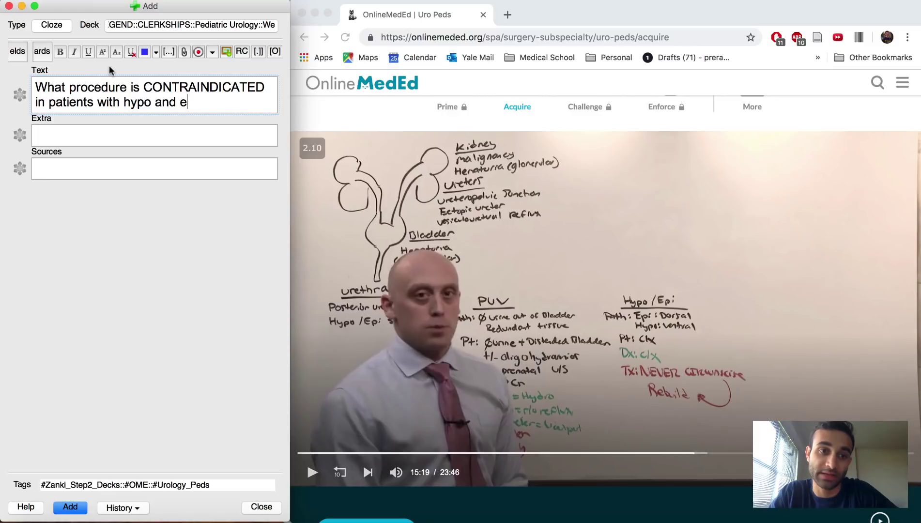
{"action": "type", "text": "pispadias"}
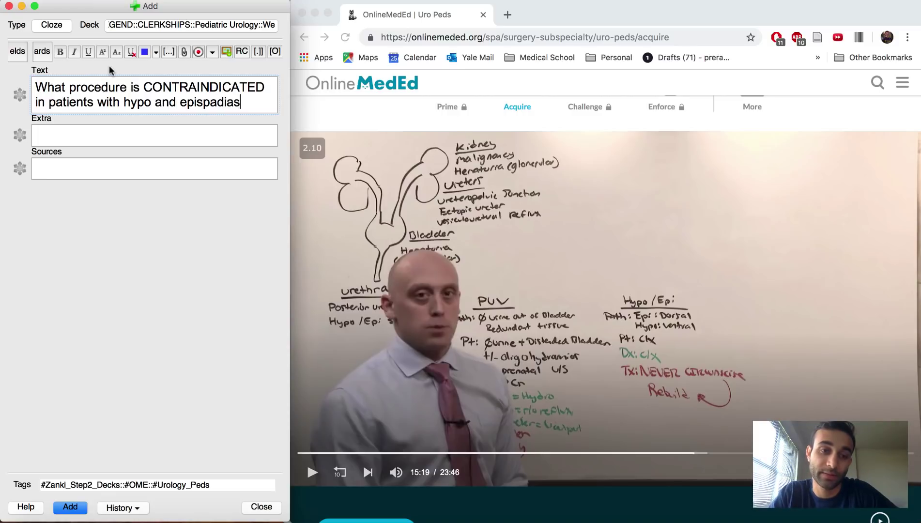
{"action": "key", "text": "BackSpace"}
{"action": "key", "text": "BackSpace"}
{"action": "key", "text": "BackSpace"}
{"action": "key", "text": "BackSpace"}
{"action": "type", "text": "dias?"}
{"action": "key", "text": "Return"}
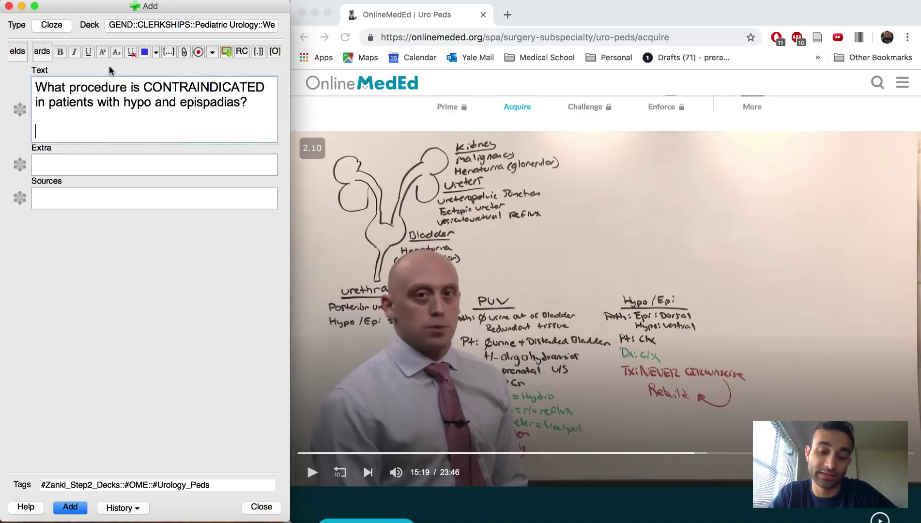
Step: Write the answer "Circumscion (need the extra tissue to fix the epi/hypospadias)" below the question
{"action": "type", "text": "Circumscion"}
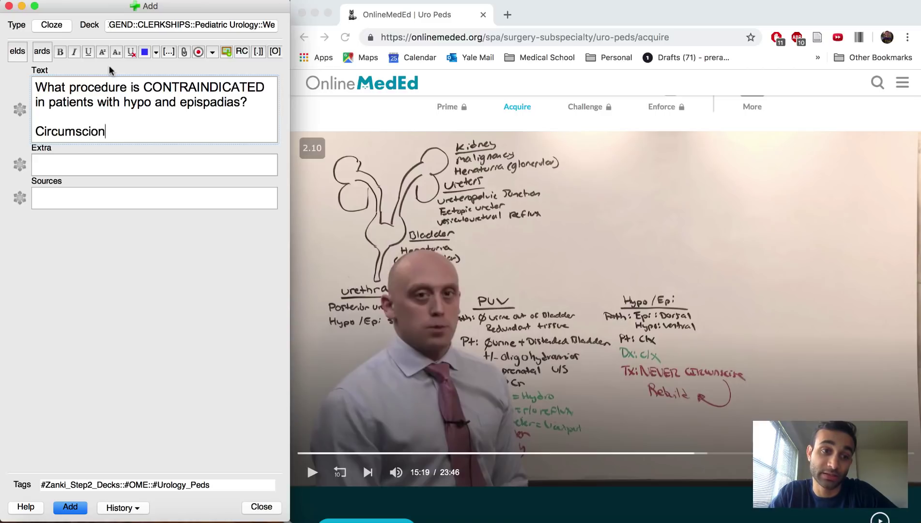
{"action": "type", "text": " (need the extr"}
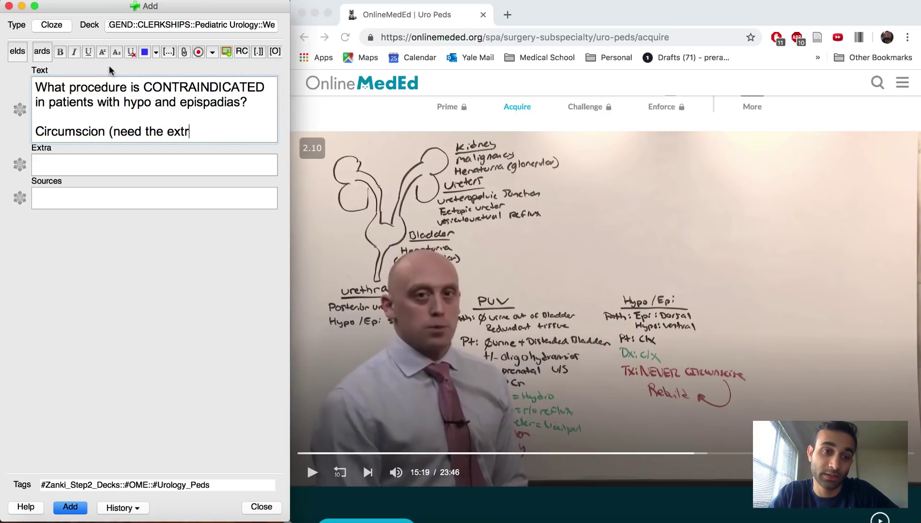
{"action": "type", "text": "a tissue "}
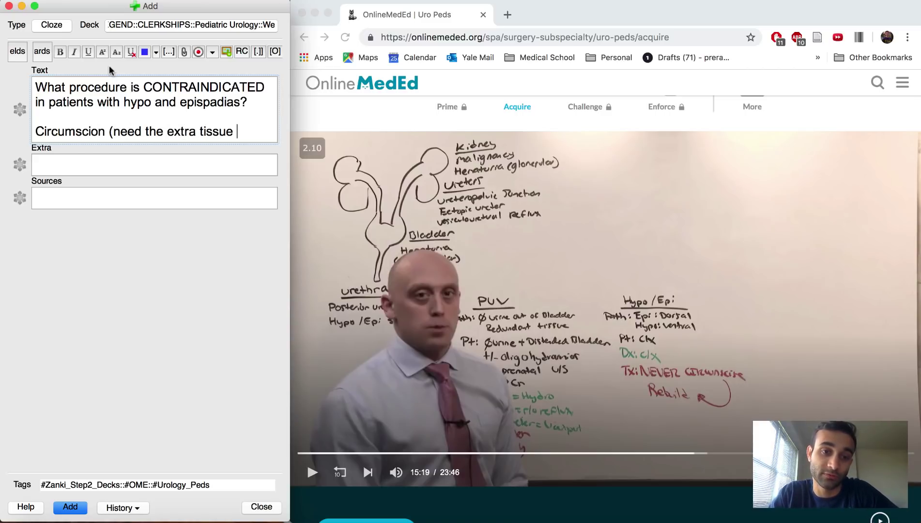
{"action": "type", "text": "to fix the epi/"}
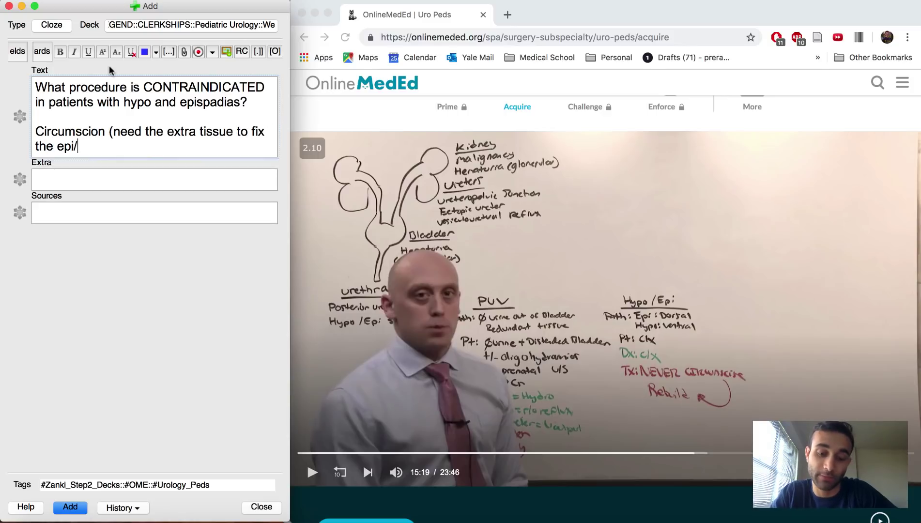
{"action": "type", "text": "hyp"}
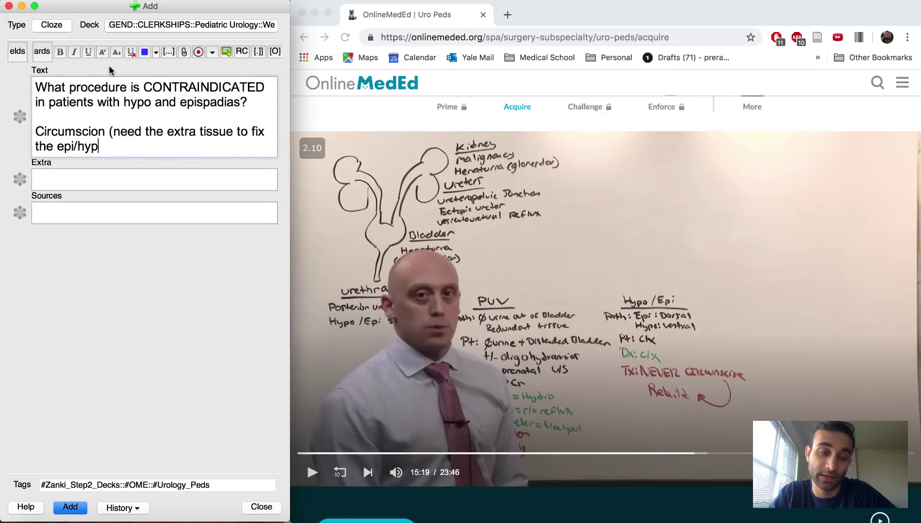
{"action": "type", "text": "ospadias)"}
Step: Turn the circumcision answer into cloze c1 and capture a screenshot of the whiteboard's PUV and Hypo/Epi notes
{"action": "left_click", "coordinate": [102, 118]}
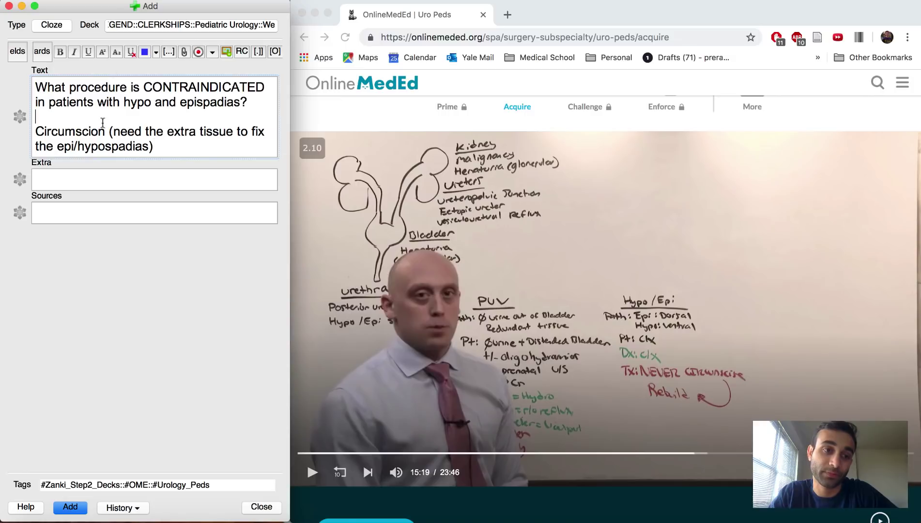
{"action": "triple_click", "coordinate": [103, 131]}
{"action": "key", "text": "super+shift+c"}
{"action": "key", "text": "super+shift+4"}
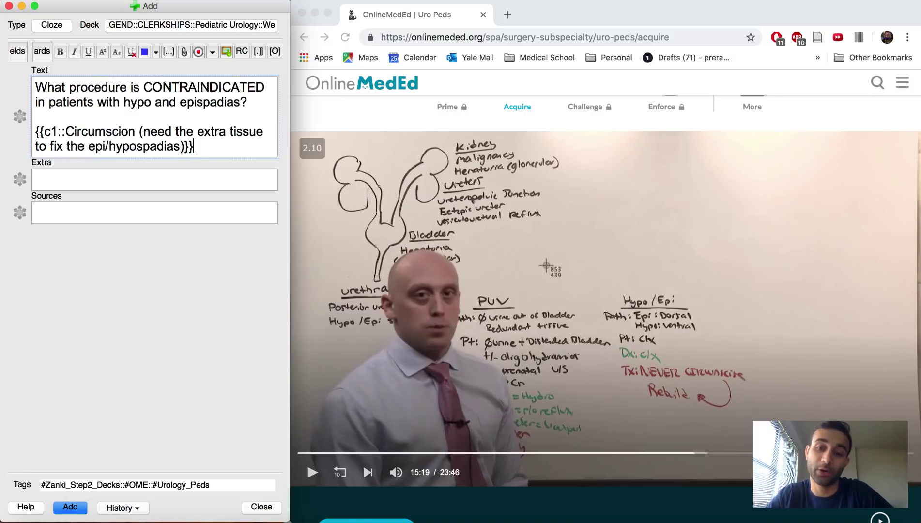
{"action": "left_click_drag", "start_coordinate": [475, 259], "coordinate": [789, 448]}
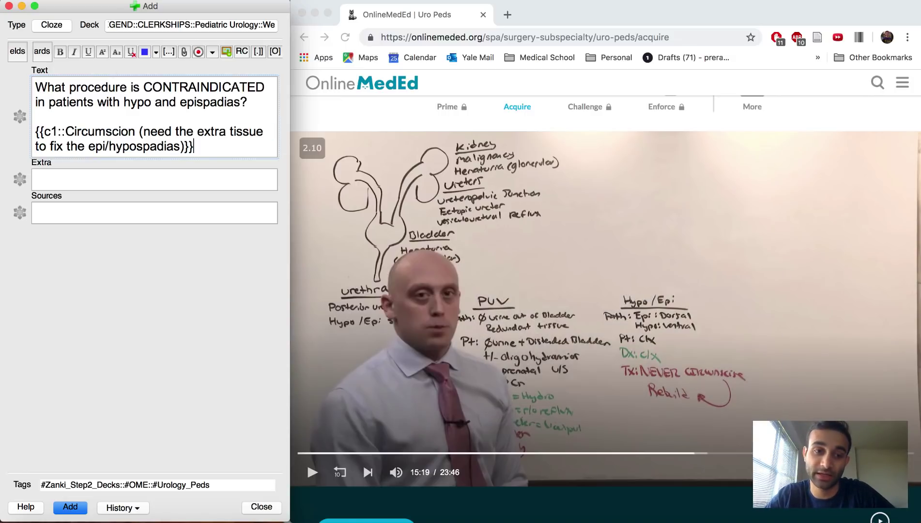
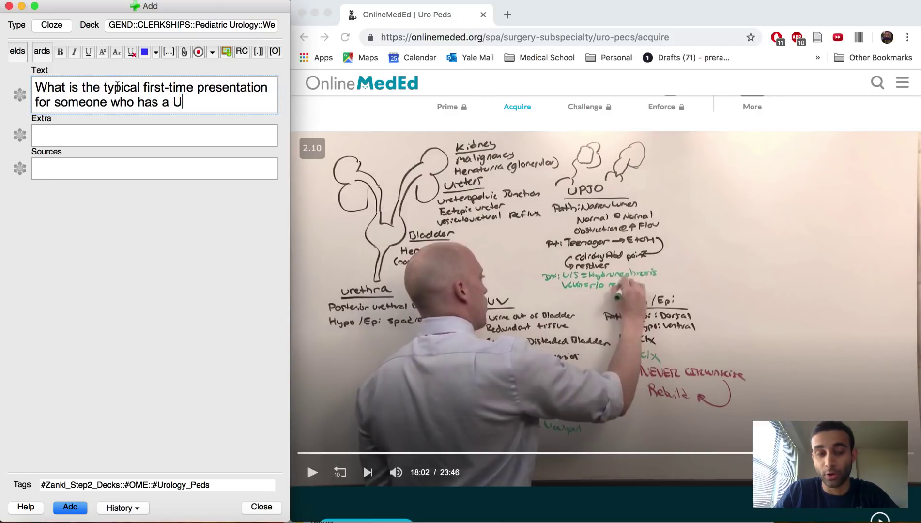
Step: Complete the first-time presentation question with "Uretero-pelvic junction block (imagine a teenager)?" and leave a blank line below it
{"action": "type", "text": "-pe"}
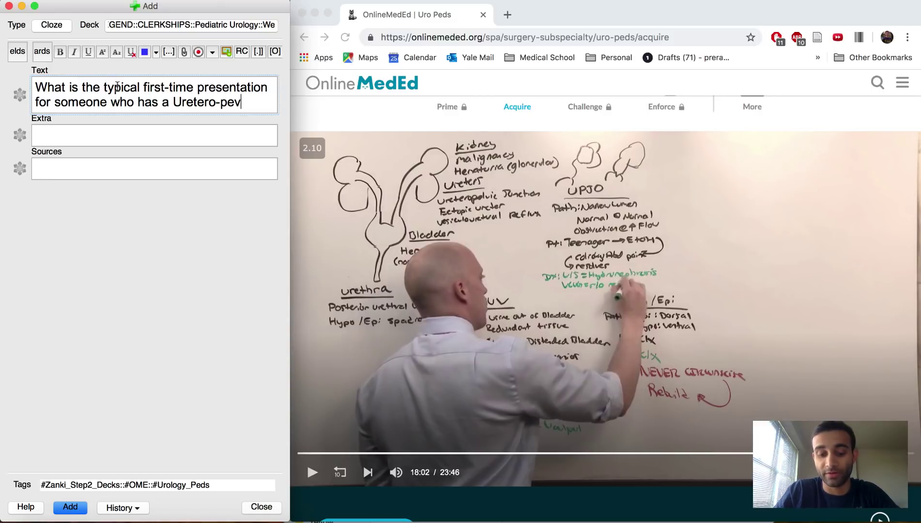
{"action": "type", "text": "lvic juncti"}
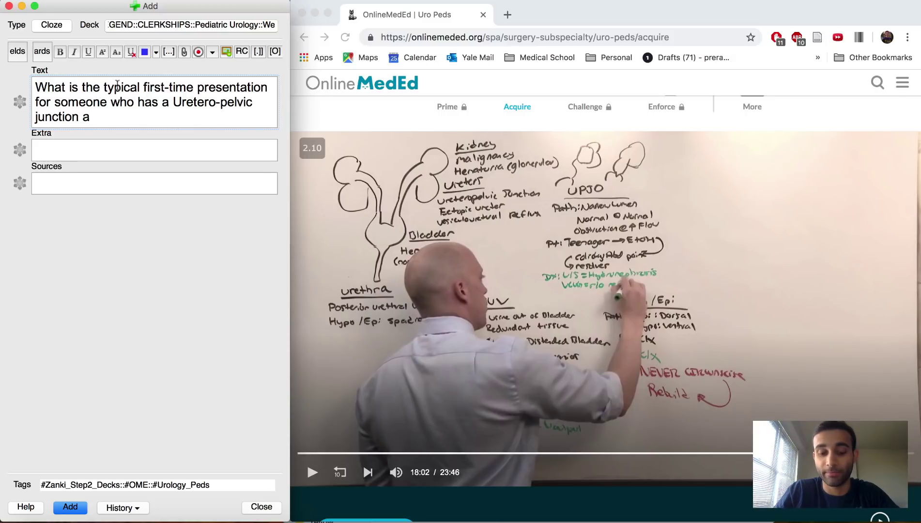
{"action": "type", "text": "on block (imagine a teenager"}
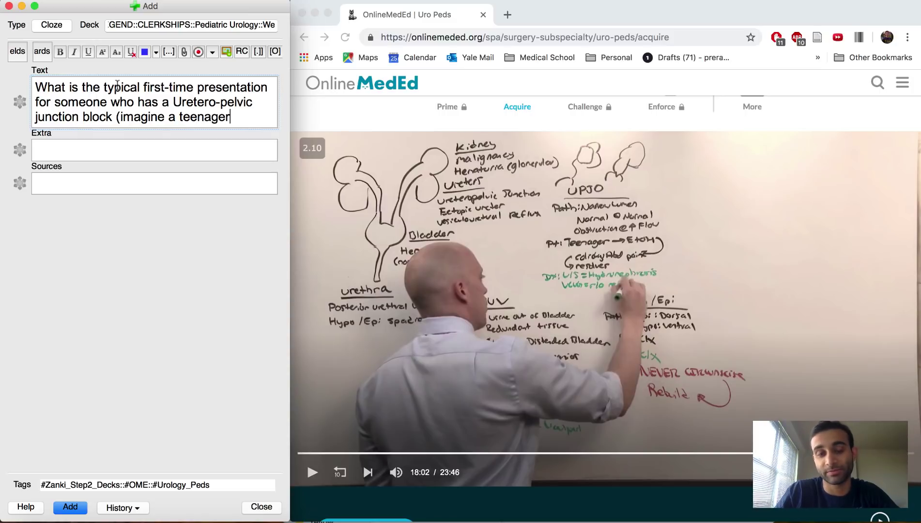
{"action": "type", "text": ")?"}
{"action": "key", "text": "Return"}
{"action": "key", "text": "Return"}
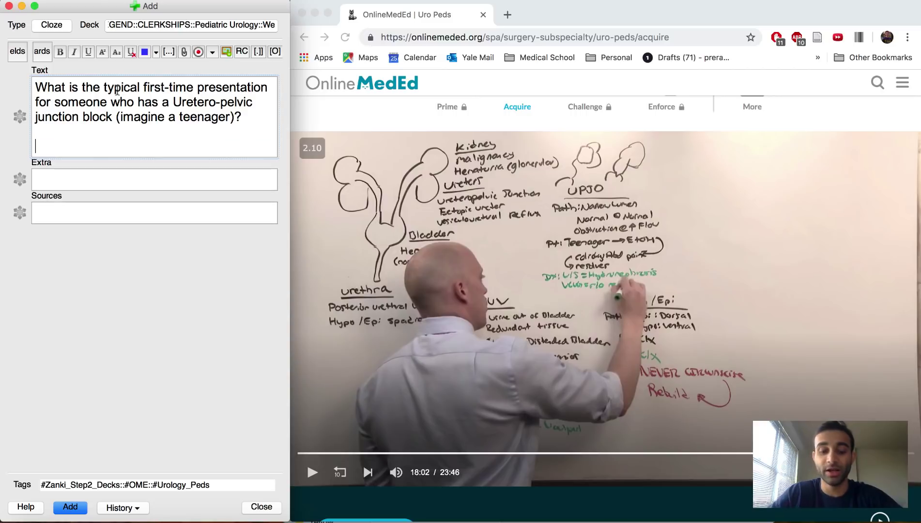
Step: Write the answer line "- Teenager who drinks alcohol for the first time" below the question
{"action": "type", "text": "- Teenager who drinks alcohol for the fis"}
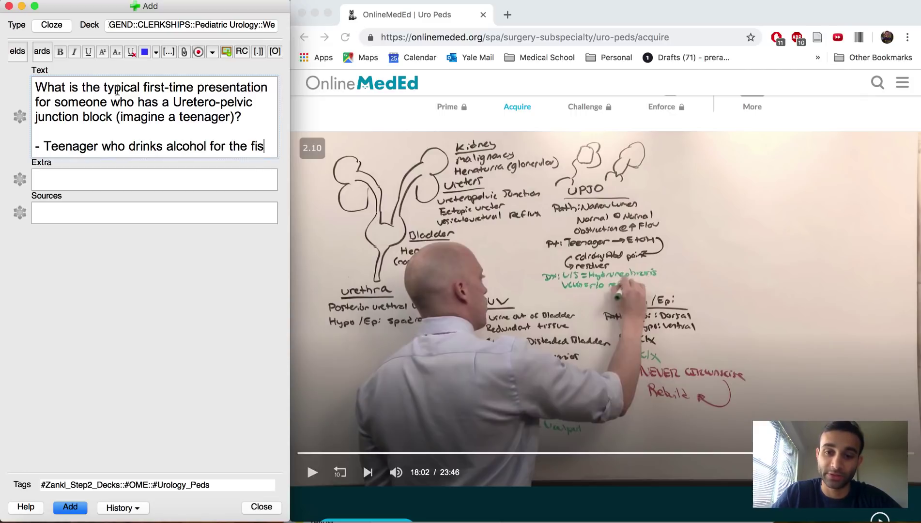
{"action": "key", "text": "BackSpace"}
{"action": "type", "text": "rst time"}
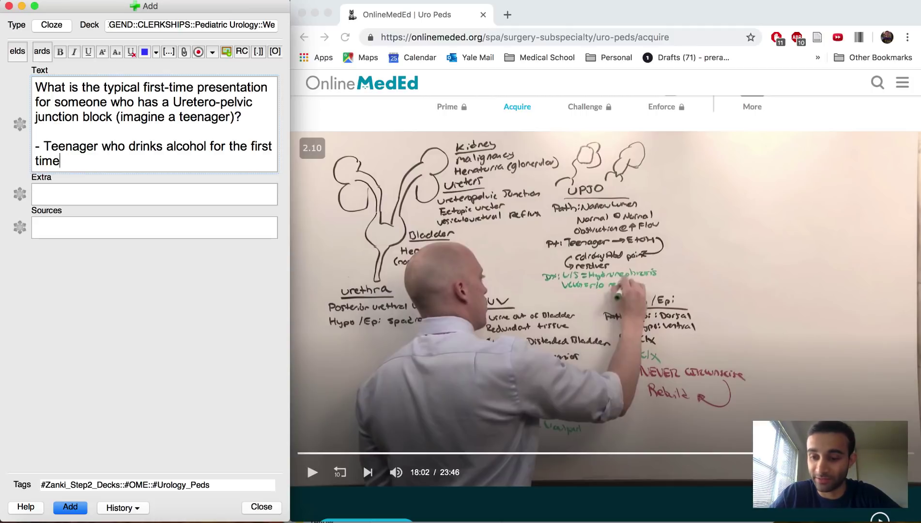
Step: Switch back to the browser and rewind the lecture to about 16:53 to replay the UPJO presentation
{"action": "key", "text": "super+Tab"}
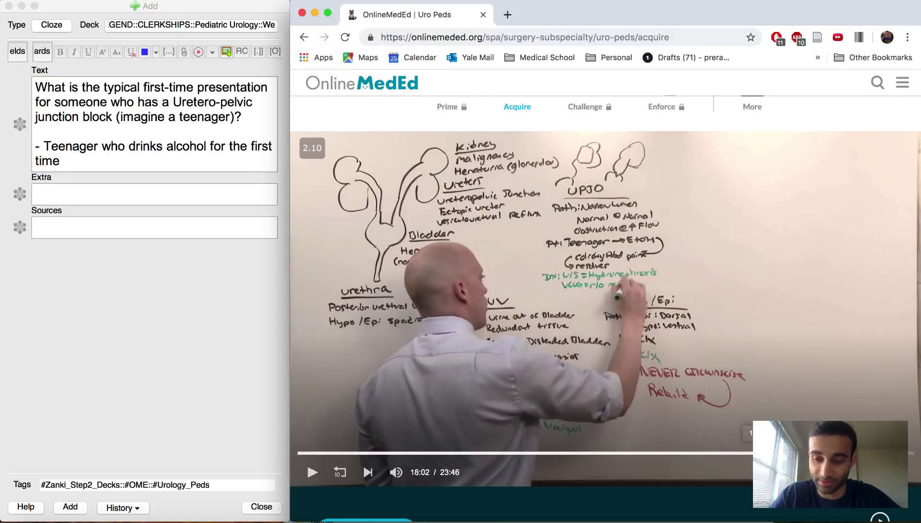
{"action": "left_click", "coordinate": [736, 454]}
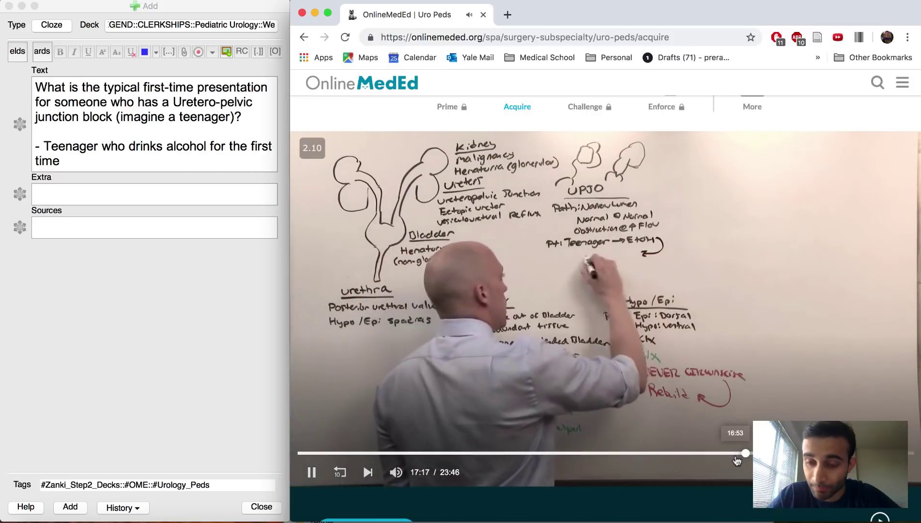
Step: Pause the lecture at 17:22 and return to the end of the card's answer line
{"action": "scroll", "coordinate": [737, 460], "scroll_direction": "down", "scroll_amount": 10}
{"action": "scroll", "coordinate": [341, 261], "scroll_direction": "up", "scroll_amount": 10}
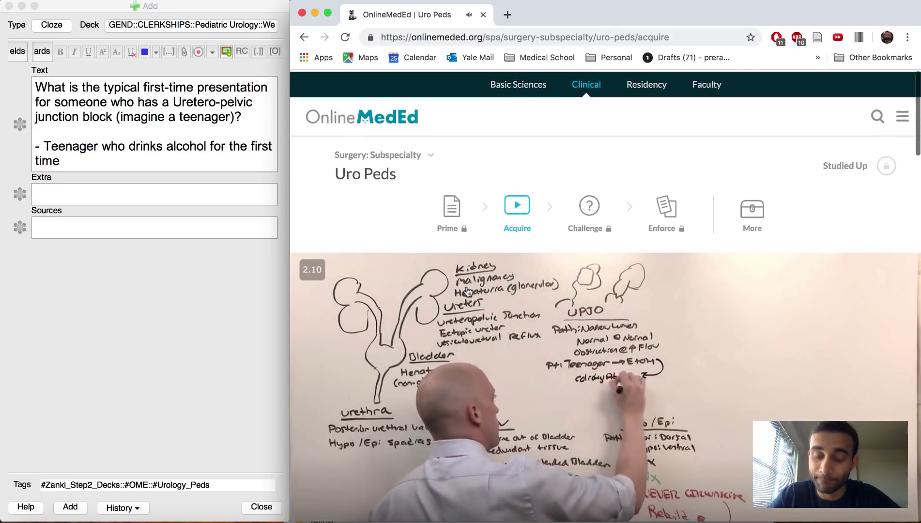
{"action": "left_click", "coordinate": [480, 346]}
{"action": "scroll", "coordinate": [479, 345], "scroll_direction": "down", "scroll_amount": 1}
{"action": "left_click", "coordinate": [136, 169]}
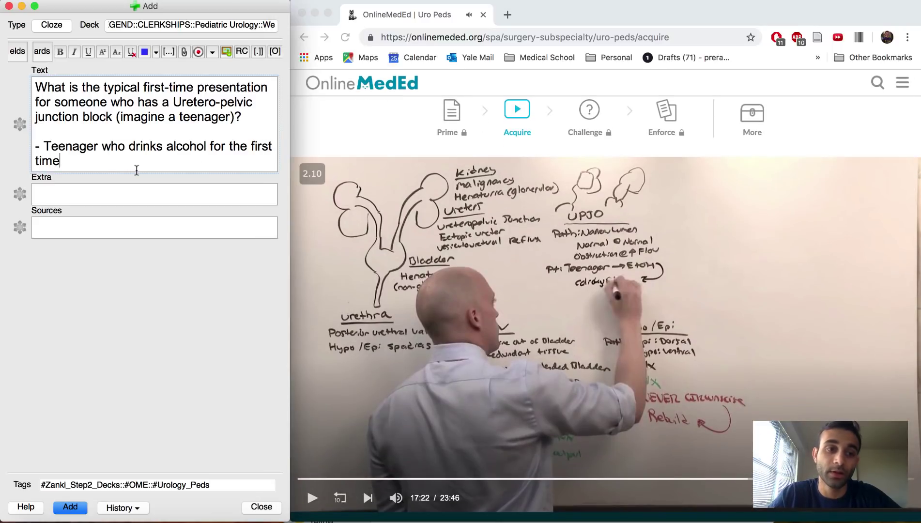
Step: Append "(alcohol is high volume and also high diuresis, which, for the first time, challenges the obstruction and leads to colicky pain)." to the answer
{"action": "type", "text": "(alcohol is high volume and"}
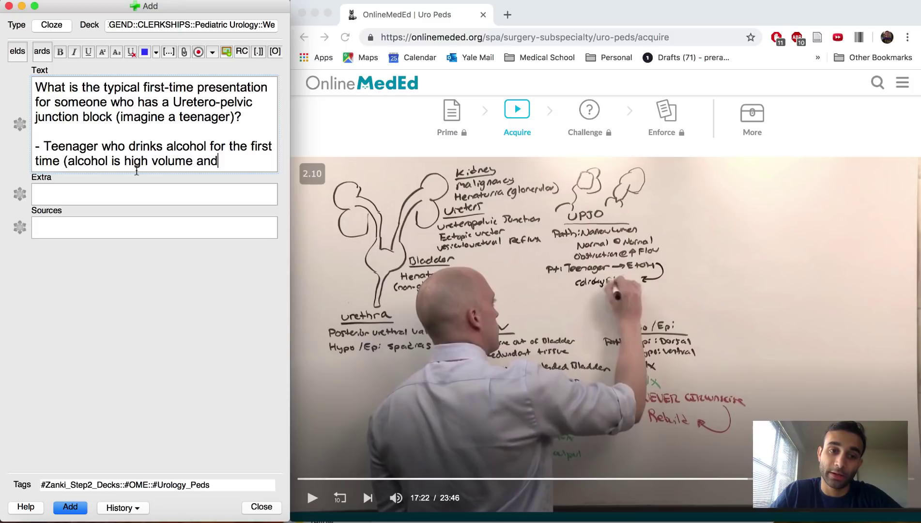
{"action": "type", "text": " also high d"}
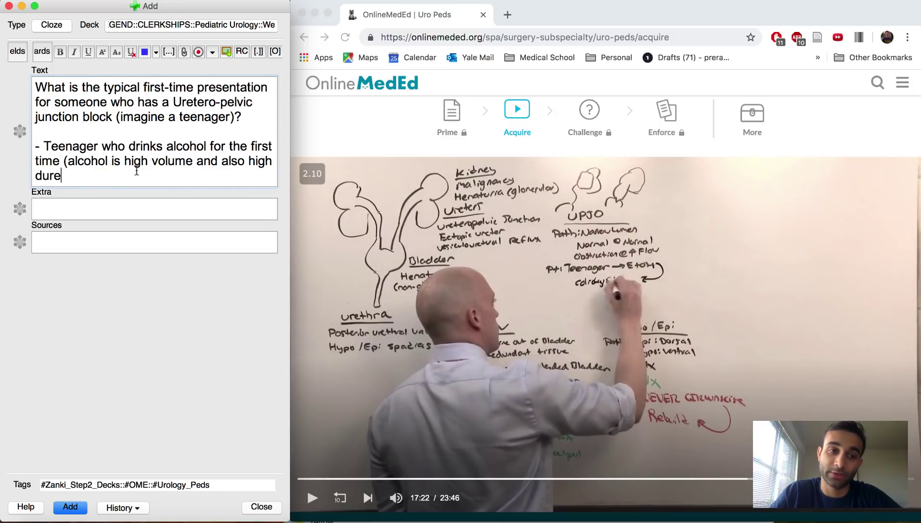
{"action": "type", "text": "iuresis, which "}
{"action": "type", "text": " for the firs"}
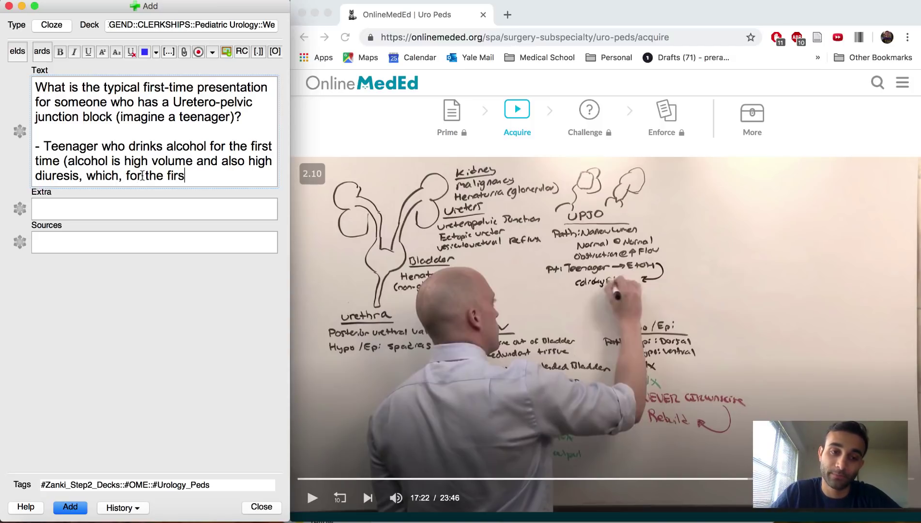
{"action": "type", "text": " t time, challenge"}
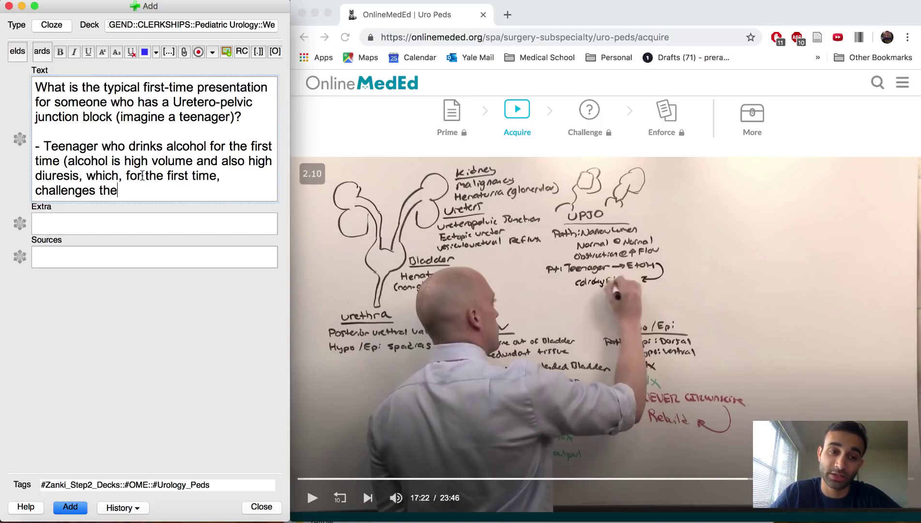
{"action": "type", "text": "s the obstruction"}
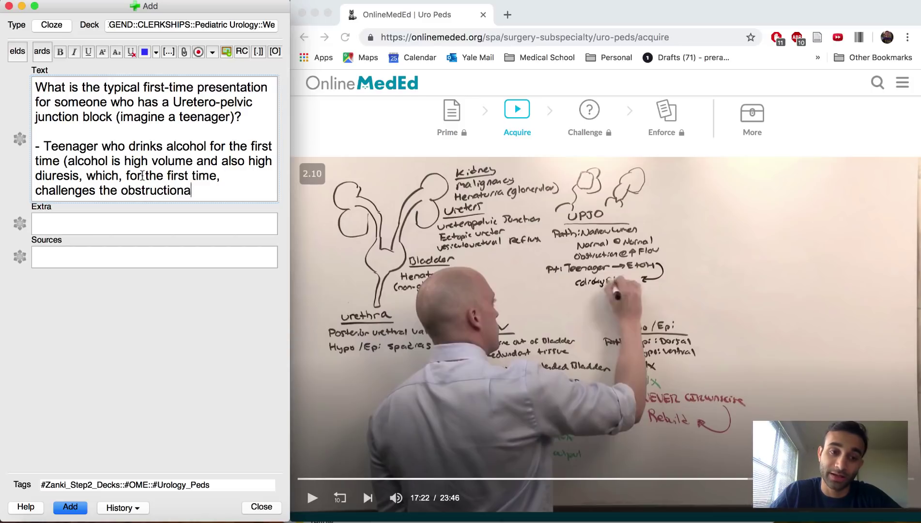
{"action": "type", "text": " and leads t"}
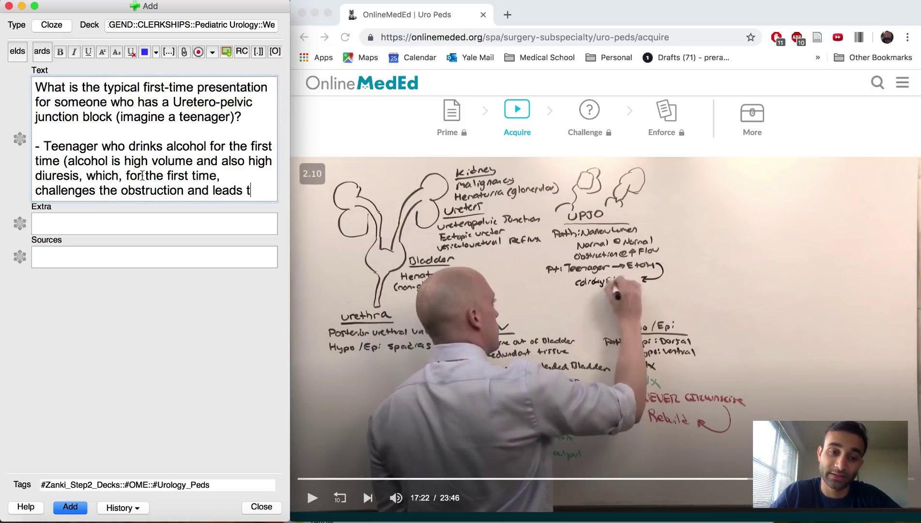
{"action": "type", "text": "o colicky pai"}
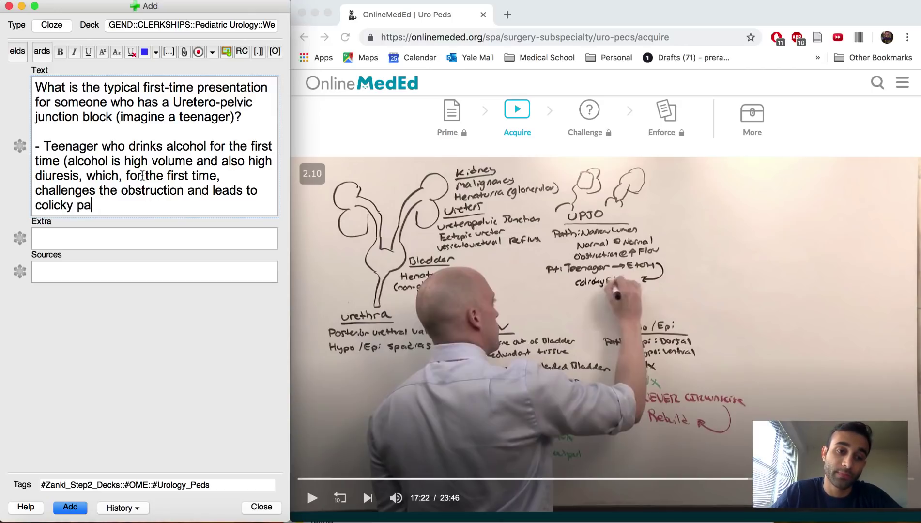
Step: Move the parenthetical alcohol explanation from the answer into the Extra field
{"action": "left_click_drag", "start_coordinate": [64, 161], "coordinate": [164, 223]}
{"action": "key", "text": "super+c"}
{"action": "left_click", "coordinate": [155, 245]}
{"action": "key", "text": "super+v"}
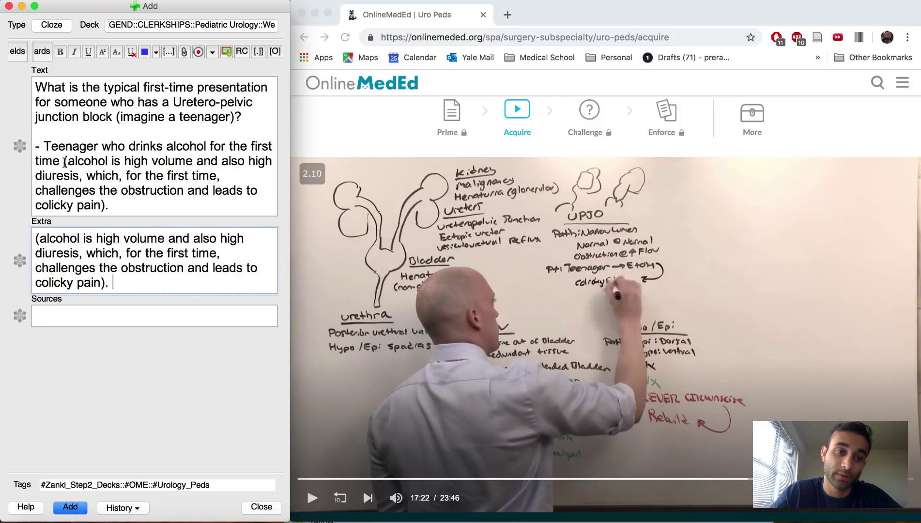
{"action": "left_click_drag", "start_coordinate": [64, 161], "coordinate": [116, 206]}
{"action": "key", "text": "BackSpace"}
Step: Add "Pt usually okay afterwards." after the Extra explanation and italicise all of the Extra text
{"action": "left_click", "coordinate": [132, 241]}
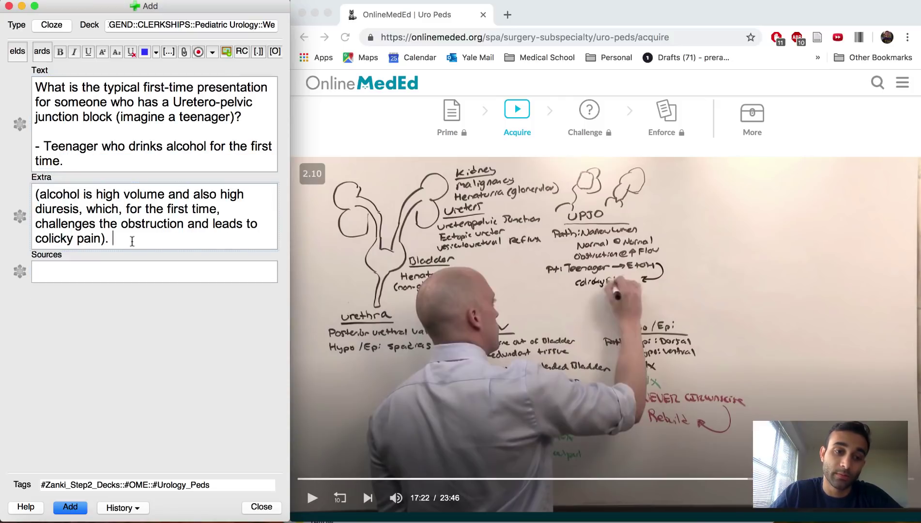
{"action": "type", "text": "Pt usually oka"}
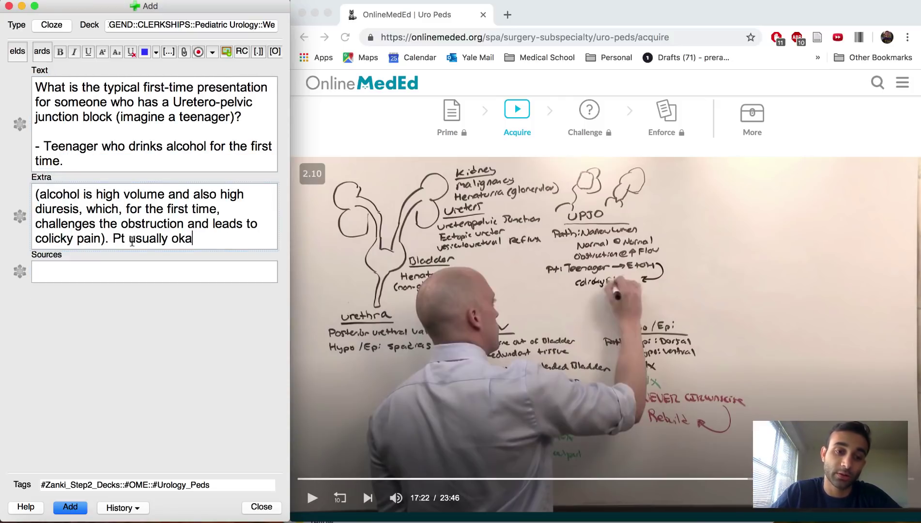
{"action": "type", "text": "y afterwards."}
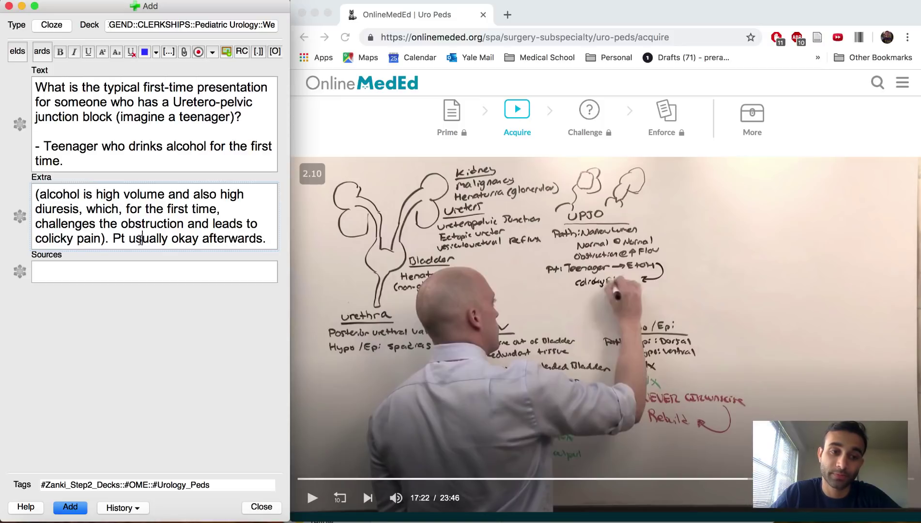
{"action": "key", "text": "super+a"}
{"action": "key", "text": "super+i"}
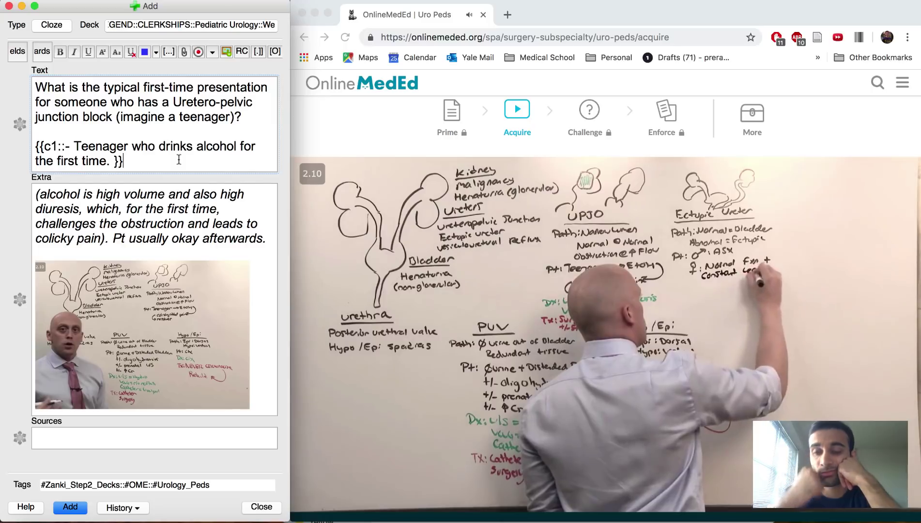
Step: Pause the lecture at 19:54 and add the finished uretero-pelvic junction card to the deck
{"action": "left_click", "coordinate": [414, 271]}
{"action": "left_click", "coordinate": [415, 272]}
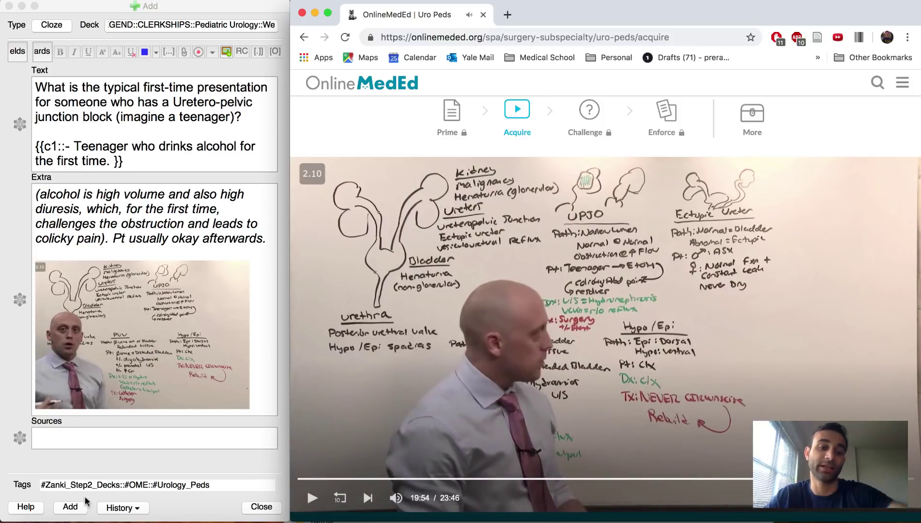
{"action": "left_click", "coordinate": [72, 517]}
{"action": "left_click", "coordinate": [67, 507]}
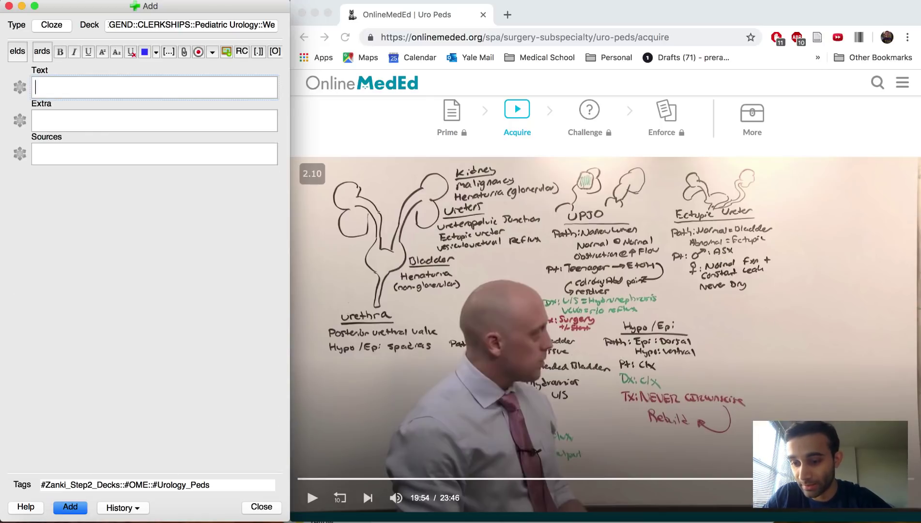
Step: Rewind the lecture to about 19:10 and replay the ectopic ureter section
{"action": "left_click", "coordinate": [793, 478]}
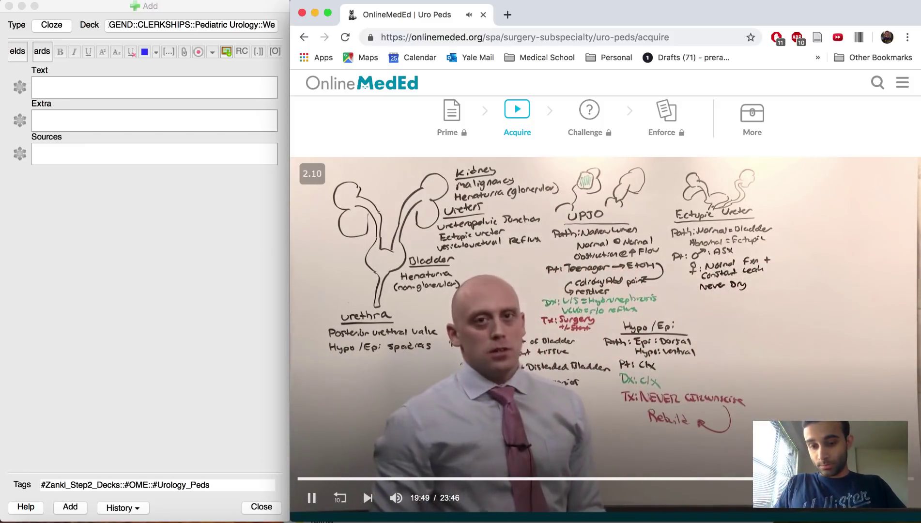
{"action": "scroll", "coordinate": [605, 300], "scroll_direction": "down", "scroll_amount": 10}
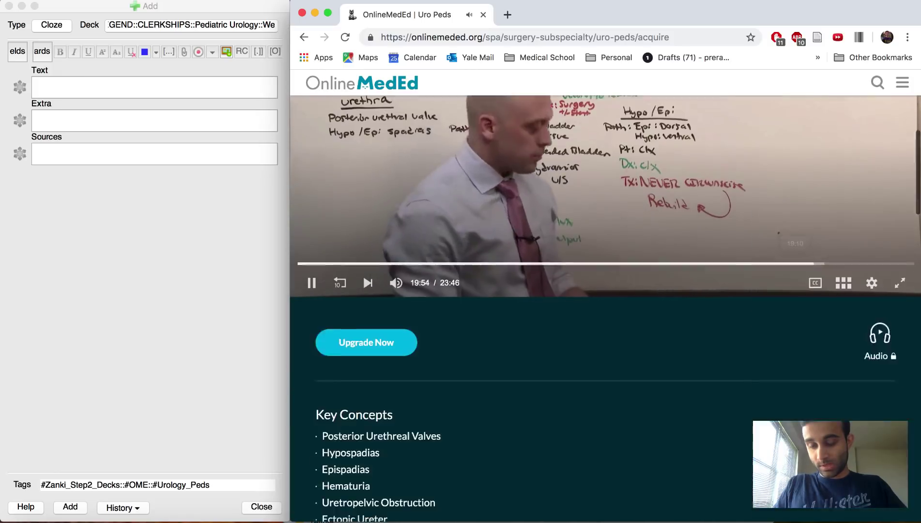
{"action": "scroll", "coordinate": [606, 301], "scroll_direction": "up", "scroll_amount": 10}
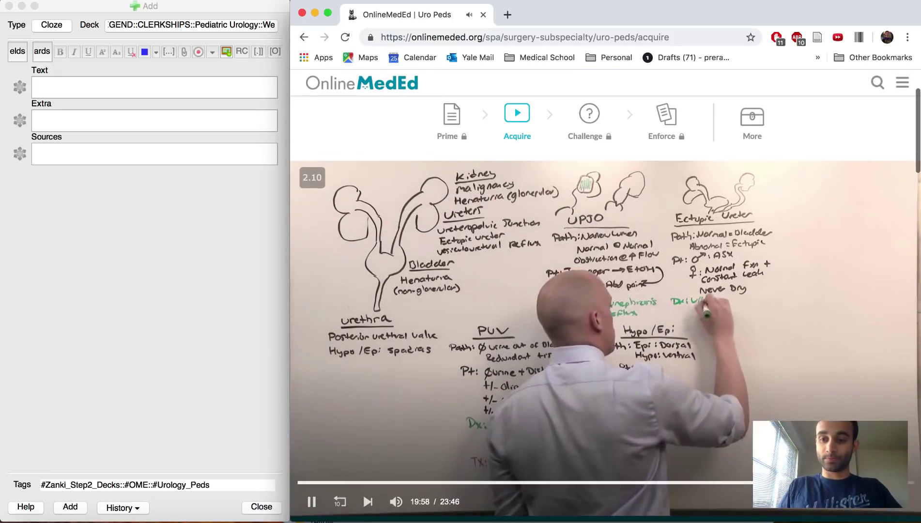
Step: Write the new card's question "Why is an ectopic ureter usually asymptomic in males?" and leave a blank line below it
{"action": "left_click", "coordinate": [90, 90]}
{"action": "type", "text": "W"}
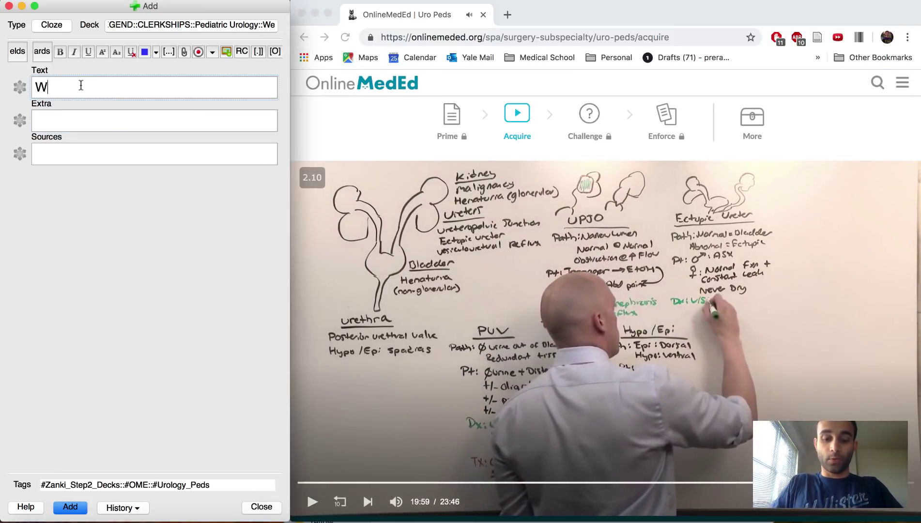
{"action": "type", "text": "hy is an ecopt"}
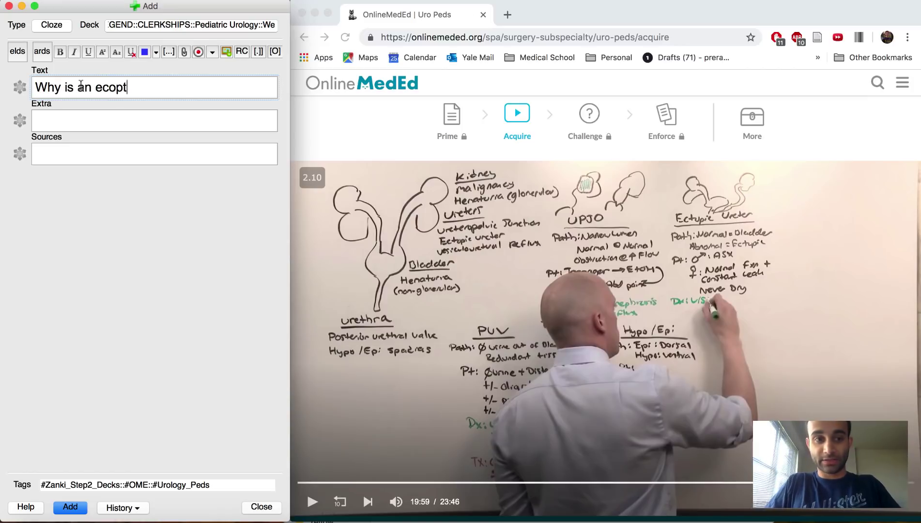
{"action": "key", "text": "BackSpace"}
{"action": "key", "text": "BackSpace"}
{"action": "key", "text": "BackSpace"}
{"action": "type", "text": "topic ureter usually asympt"}
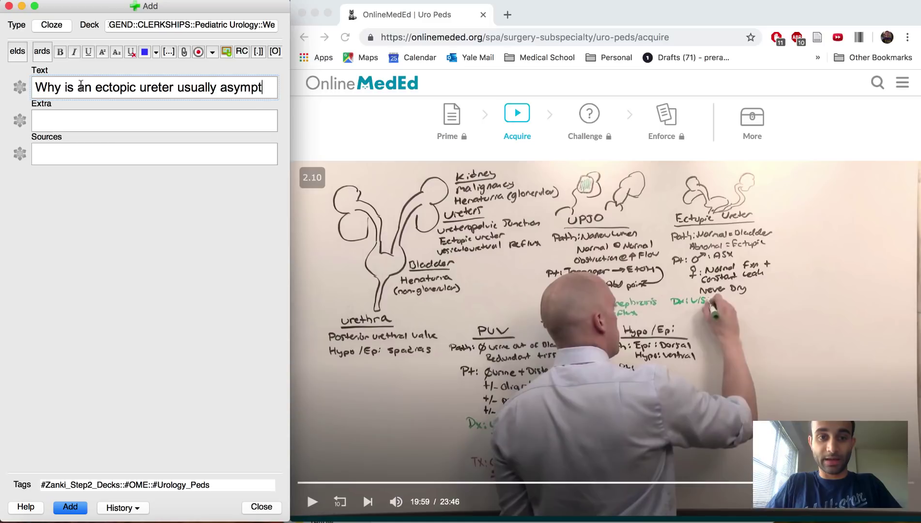
{"action": "type", "text": "omat in males?"}
{"action": "key", "text": "Return"}
{"action": "key", "text": "Return"}
Step: Start the answer line below the question with "- Because it usually implants"
{"action": "type", "text": "- Becau"}
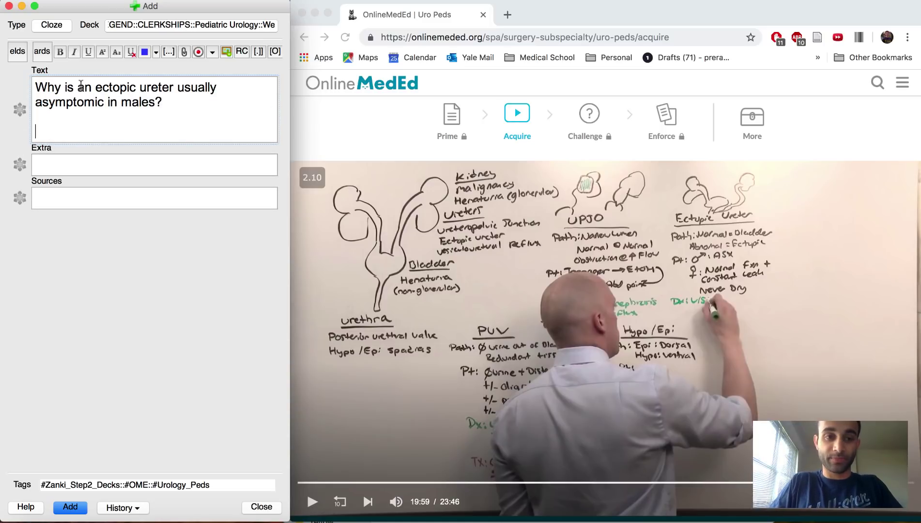
{"action": "type", "text": "se it usualyl "}
{"action": "type", "text": "implants a"}
{"action": "key", "text": "BackSpace"}
{"action": "key", "text": "BackSpace"}
{"action": "key", "text": "BackSpace"}
{"action": "key", "text": "BackSpace"}
{"action": "key", "text": "BackSpace"}
{"action": "key", "text": "BackSpace"}
{"action": "key", "text": "BackSpace"}
{"action": "key", "text": "BackSpace"}
{"action": "key", "text": "BackSpace"}
{"action": "key", "text": "BackSpace"}
{"action": "key", "text": "BackSpace"}
{"action": "key", "text": "BackSpace"}
{"action": "key", "text": "BackSpace"}
{"action": "type", "text": "ly impaclants "}
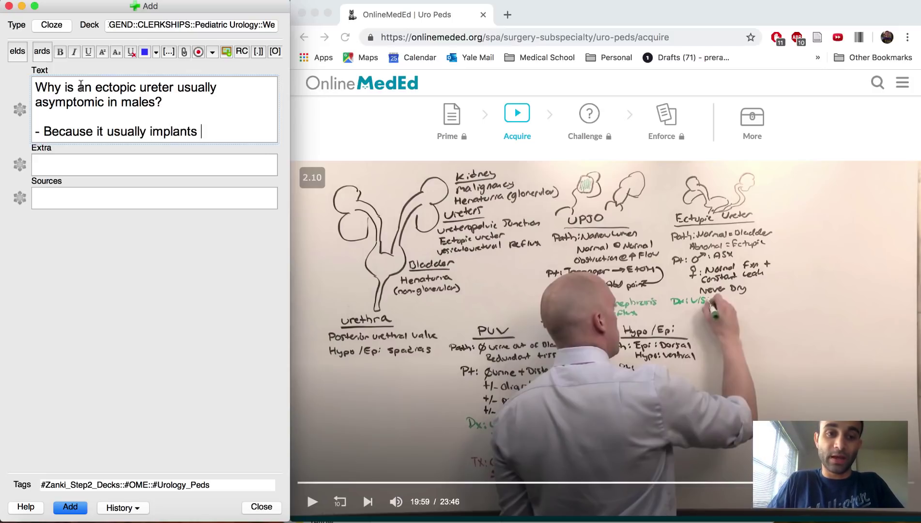
Step: Complete the answer with "above the external urethral sphincter, and thus, the man still has voluntary control over the urinary pattern."
{"action": "type", "text": "above the extern"}
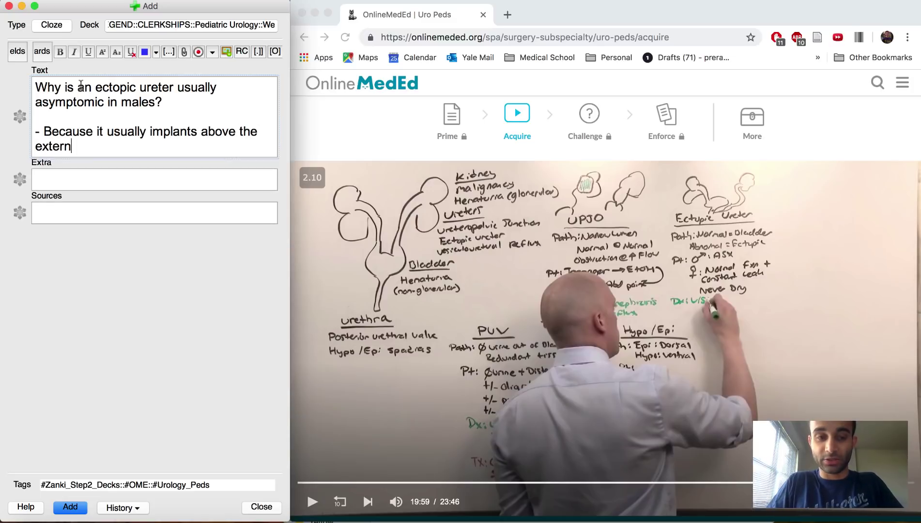
{"action": "type", "text": "al urethral sphi"}
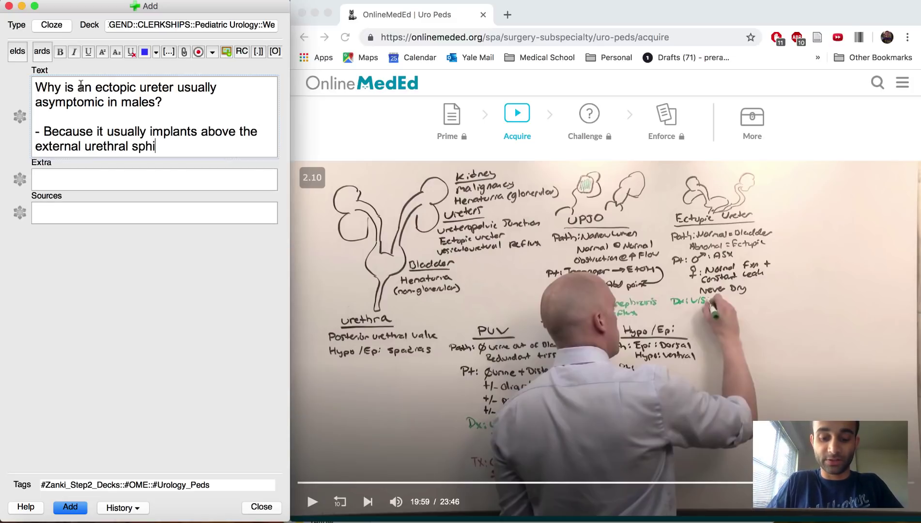
{"action": "type", "text": "ncter, and thus, the "}
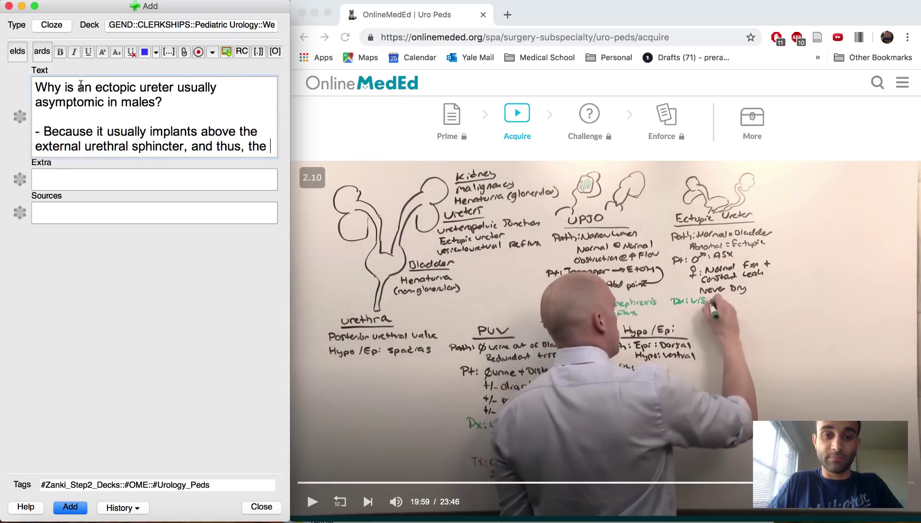
{"action": "type", "text": "man still have "}
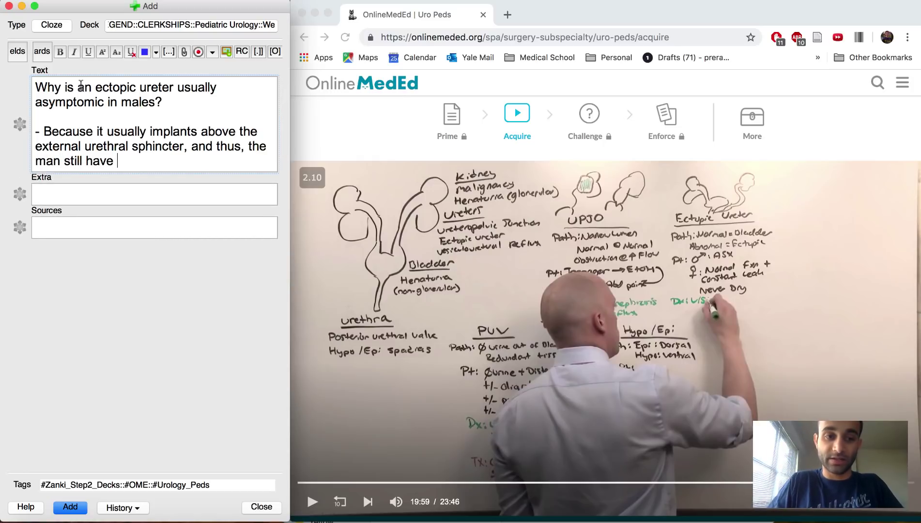
{"action": "type", "text": "voluntary control over the urinary pattern."}
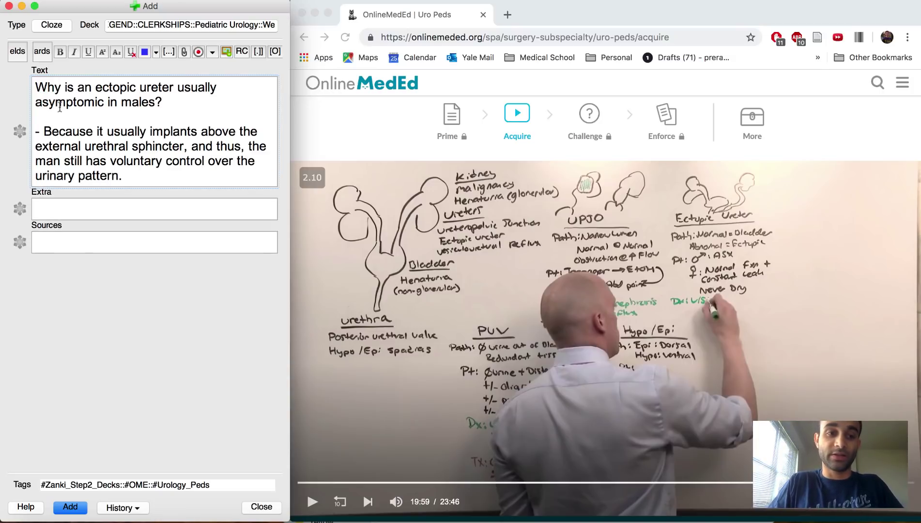
Step: Turn the ectopic ureter answer into cloze c1 and capture a screenshot of the lecture whiteboard
{"action": "triple_click", "coordinate": [129, 161]}
{"action": "key", "text": "ctrl+shift+c"}
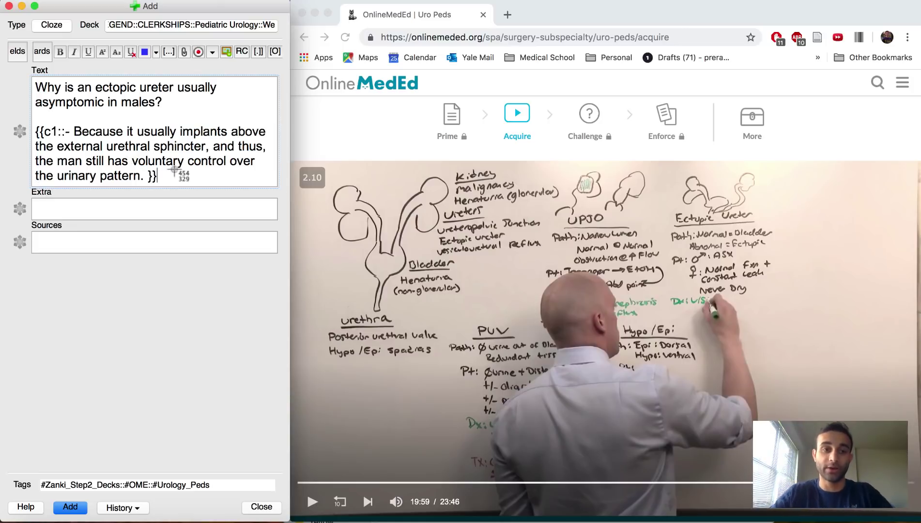
{"action": "key", "text": "super+ctrl+shift+4"}
{"action": "left_click_drag", "start_coordinate": [279, 166], "coordinate": [890, 489]}
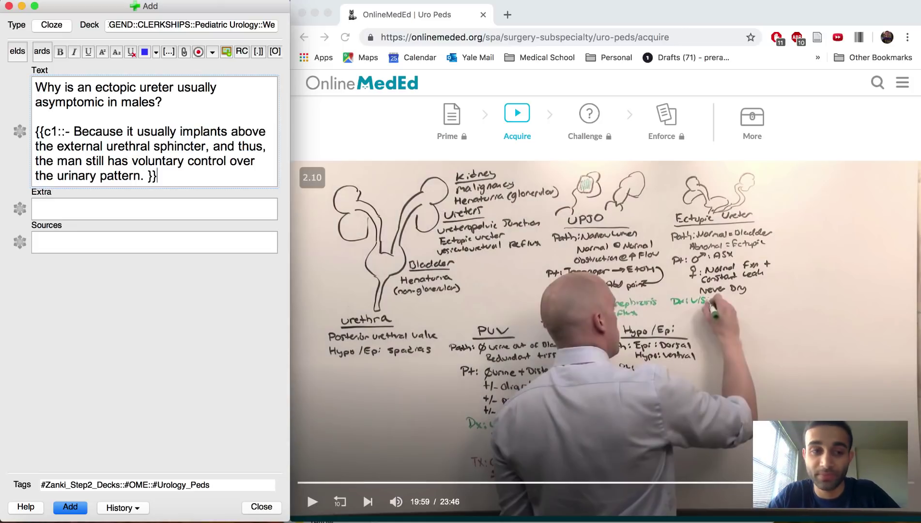
Step: Paste the whiteboard screenshot into Extra and add the card with the Text and Extra fields frozen
{"action": "left_click", "coordinate": [196, 209]}
{"action": "key", "text": "super+v"}
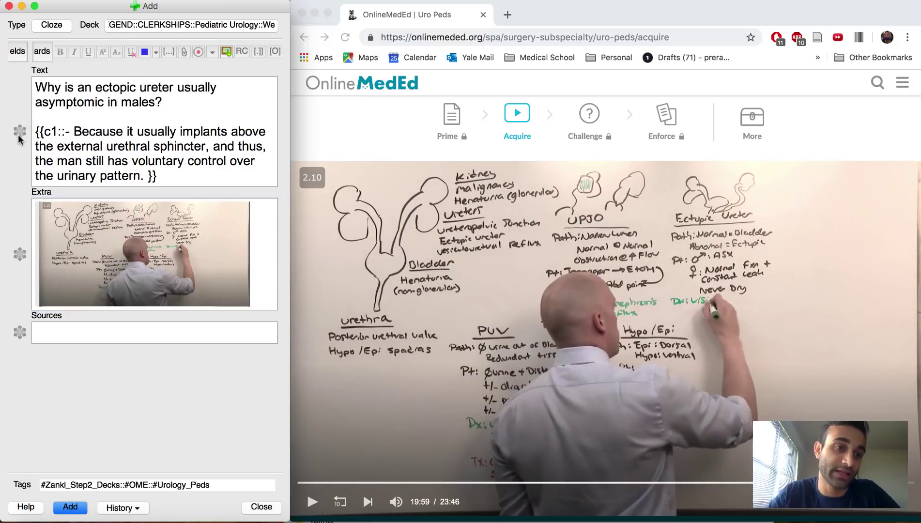
{"action": "left_click", "coordinate": [70, 507]}
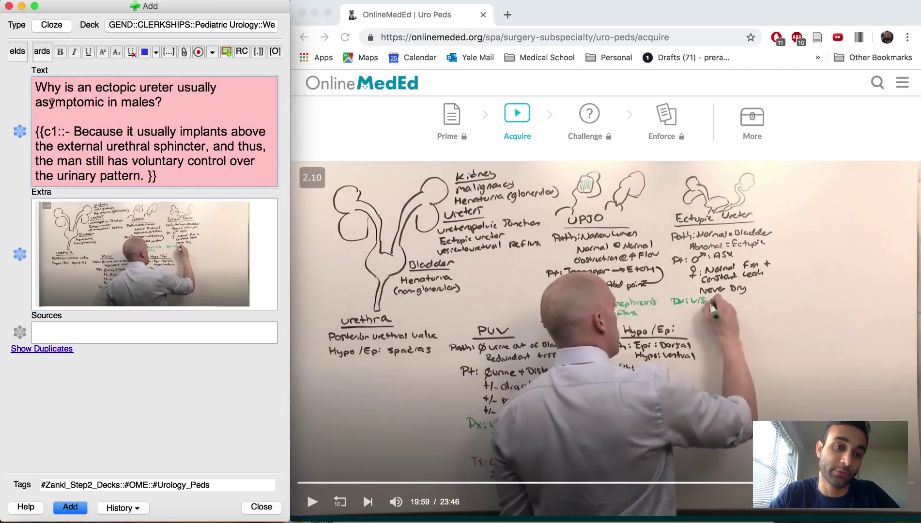
Step: Reword the retained question as "Why is an ectopic ureter usually more likely to be symptomic in females?"
{"action": "key", "text": "BackSpace"}
{"action": "type", "text": "more likely "}
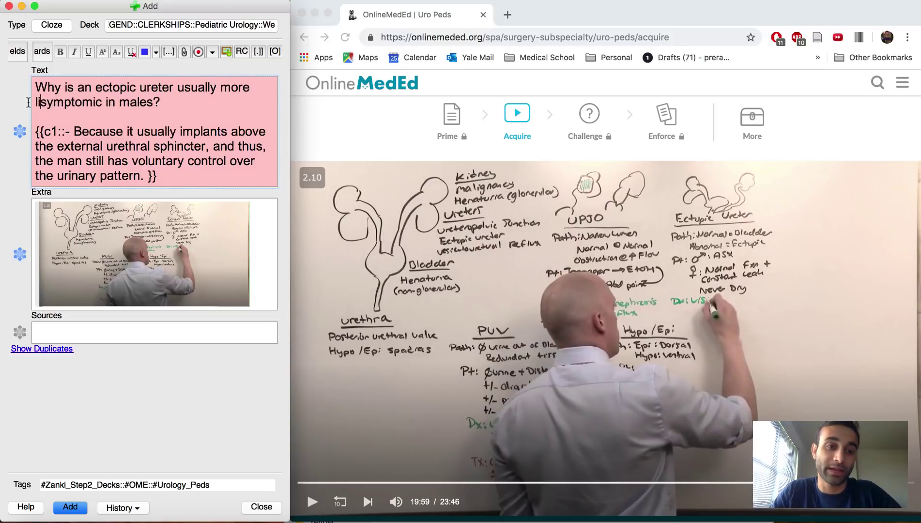
{"action": "type", "text": "to be"}
{"action": "left_click", "coordinate": [178, 103]}
{"action": "type", "text": "fe"}
Step: Replace the male answer inside cloze c1 with "because it can attach to the vagina"
{"action": "left_click_drag", "start_coordinate": [81, 134], "coordinate": [142, 176]}
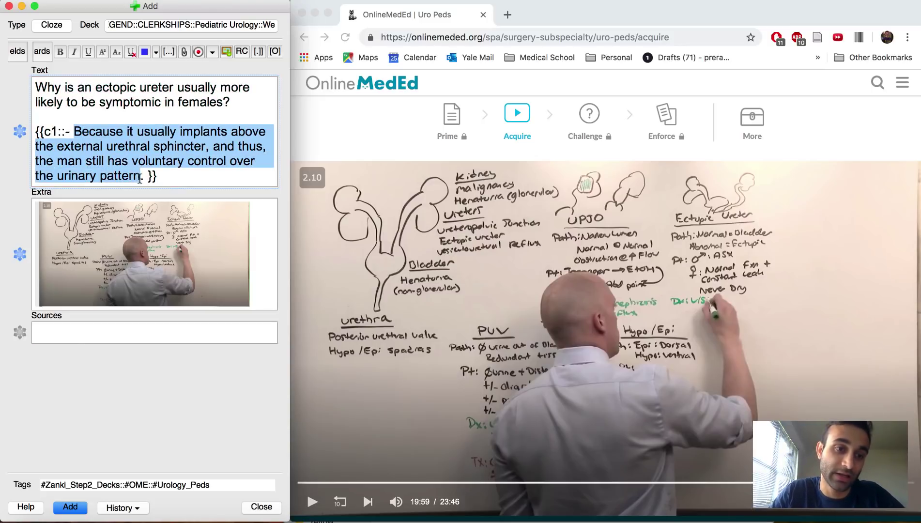
{"action": "key", "text": "BackSpace"}
{"action": "type", "text": "becaus eit"}
{"action": "key", "text": "BackSpace"}
{"action": "key", "text": "BackSpace"}
{"action": "key", "text": "BackSpace"}
{"action": "key", "text": "BackSpace"}
{"action": "type", "text": "e it can attach to the vagina"}
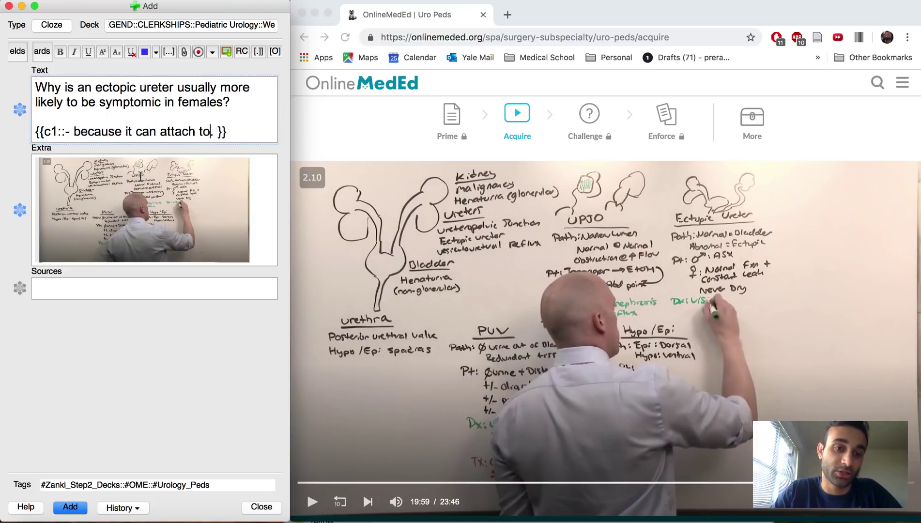
Step: Continue the cloze answer with ", which does not have an external urethral sphincter, and"
{"action": "type", "text": ", which does n"}
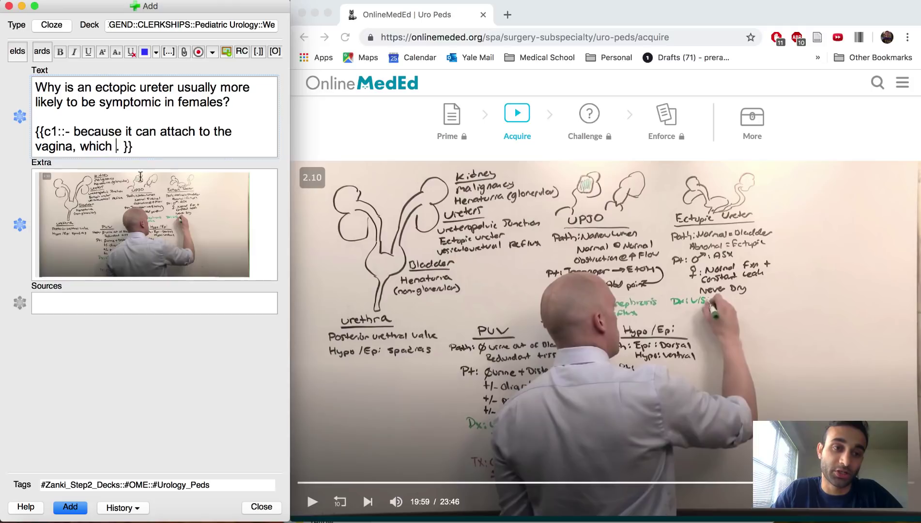
{"action": "type", "text": "ot have an external"}
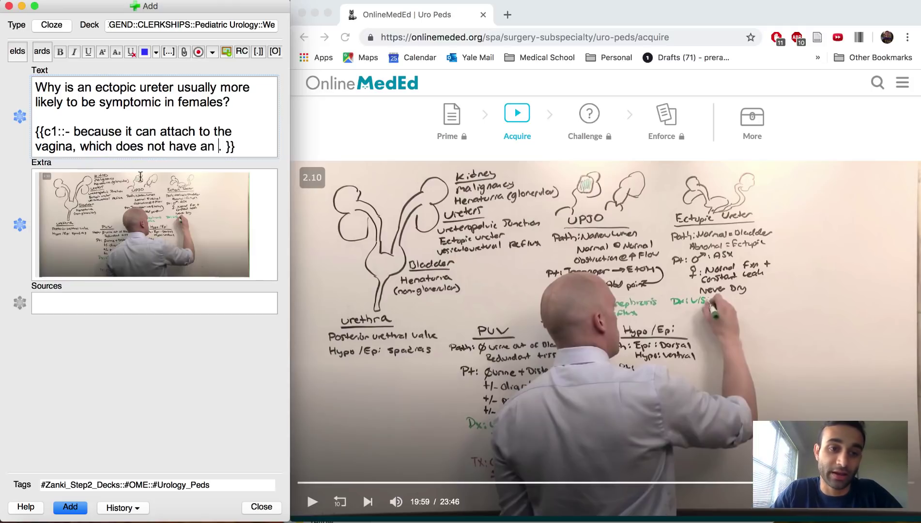
{"action": "type", "text": "ethral"}
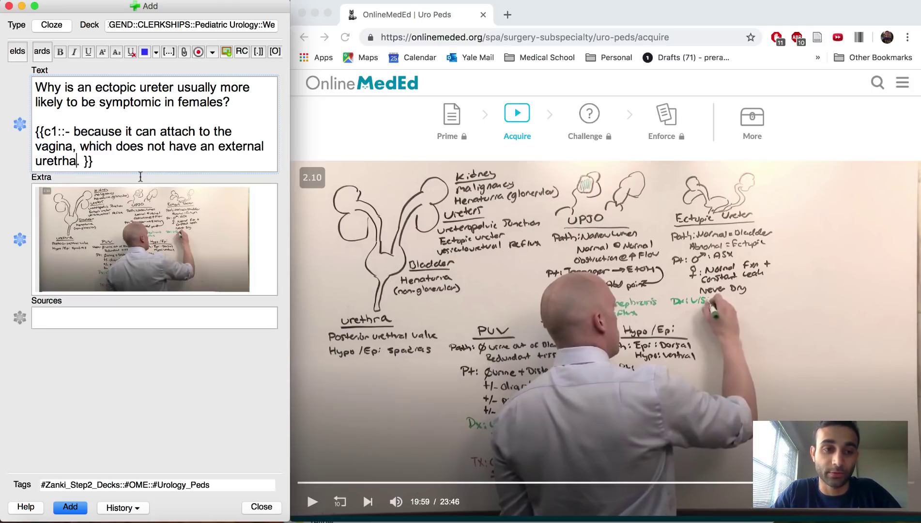
{"action": "key", "text": "BackSpace"}
{"action": "key", "text": "BackSpace"}
{"action": "key", "text": "BackSpace"}
{"action": "key", "text": "BackSpace"}
{"action": "type", "text": "hral sph"}
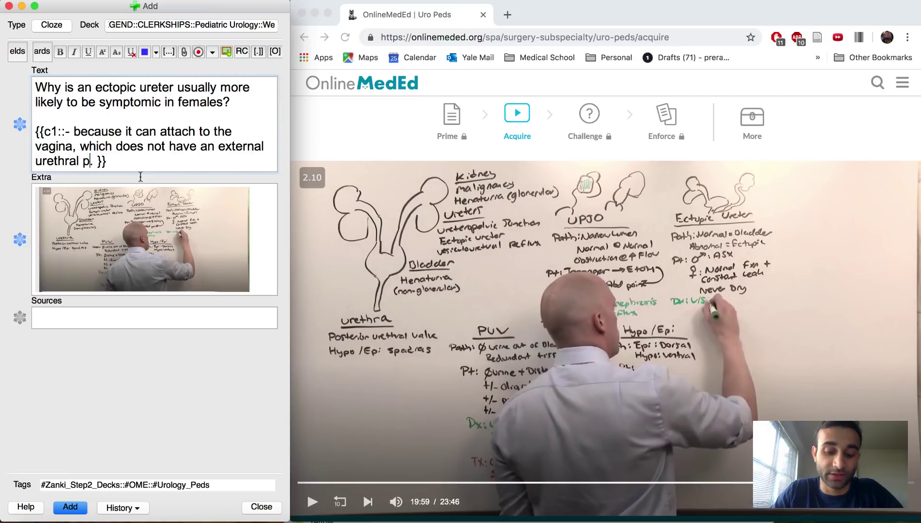
{"action": "key", "text": "BackSpace"}
{"action": "key", "text": "BackSpace"}
{"action": "key", "text": "BackSpace"}
{"action": "type", "text": "sphincter, and "}
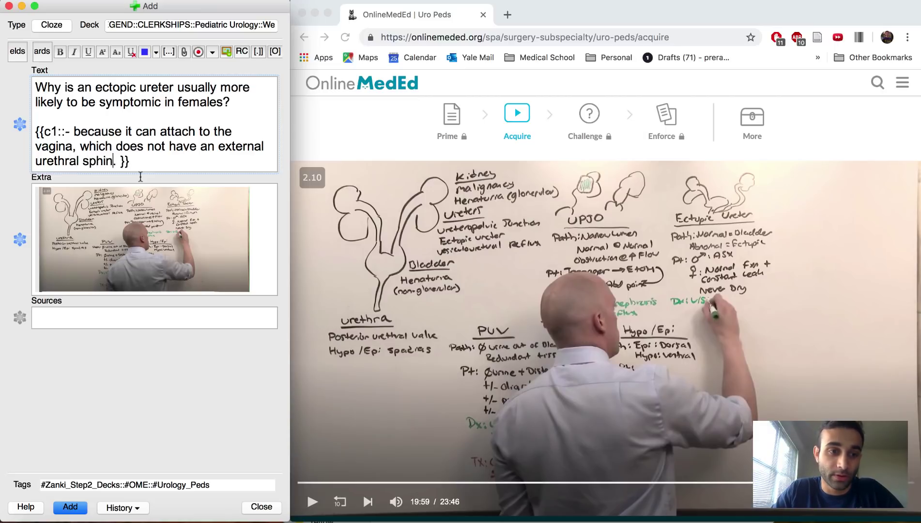
Step: Complete the answer with "thus, the woman consistently presents with a "leak" (in men, the external urethral sphincter prevents this)"
{"action": "type", "text": "thus, the woman consi"}
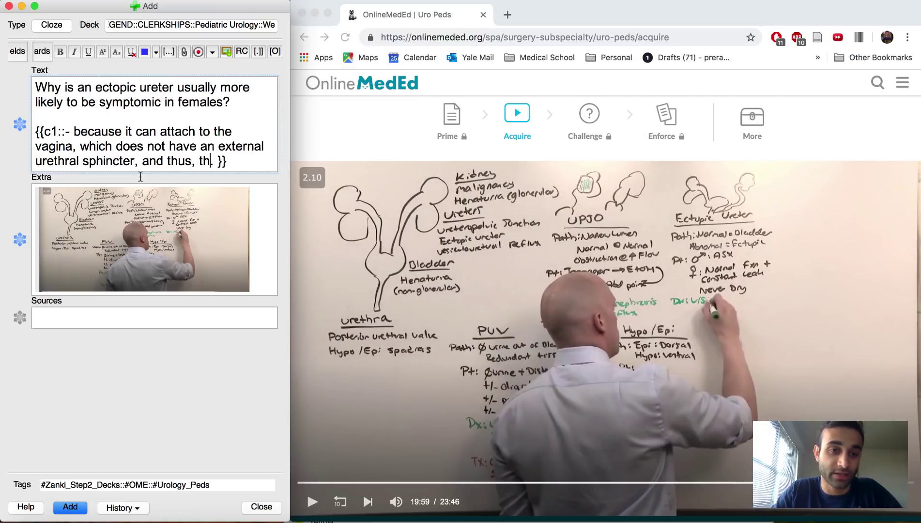
{"action": "type", "text": "stently presents "}
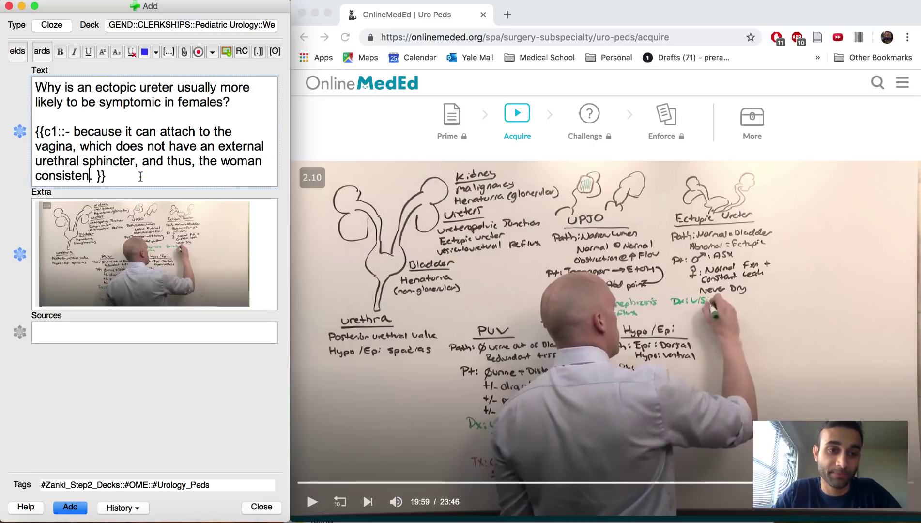
{"action": "type", "text": "with a"}
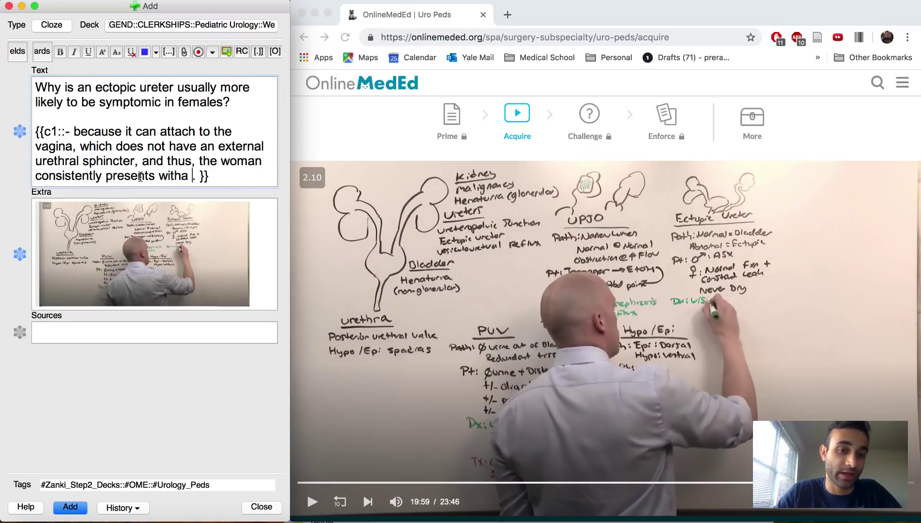
{"action": "type", "text": " \"leak"}
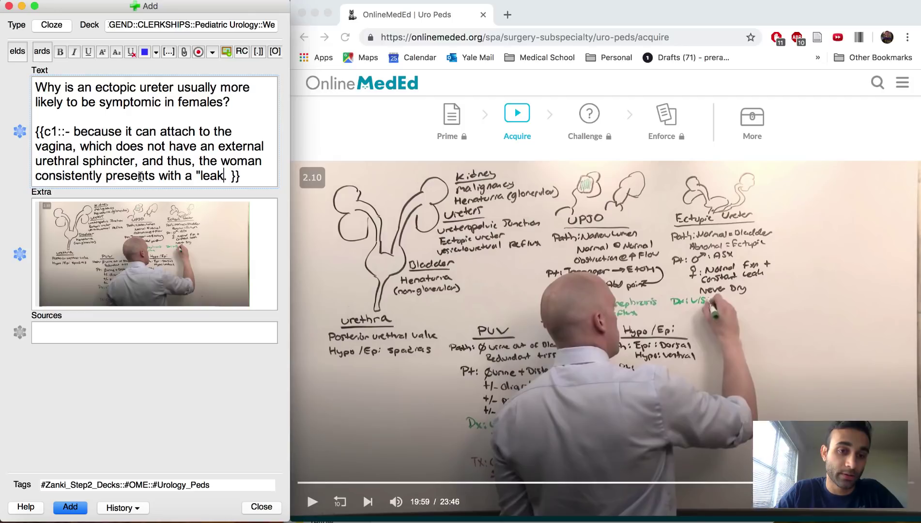
{"action": "type", "text": "\" (in men,"}
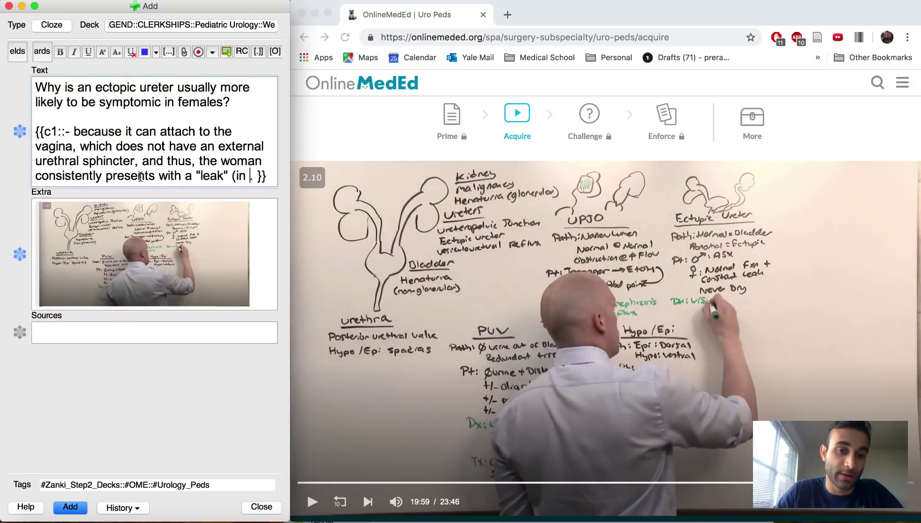
{"action": "type", "text": " the external ure"}
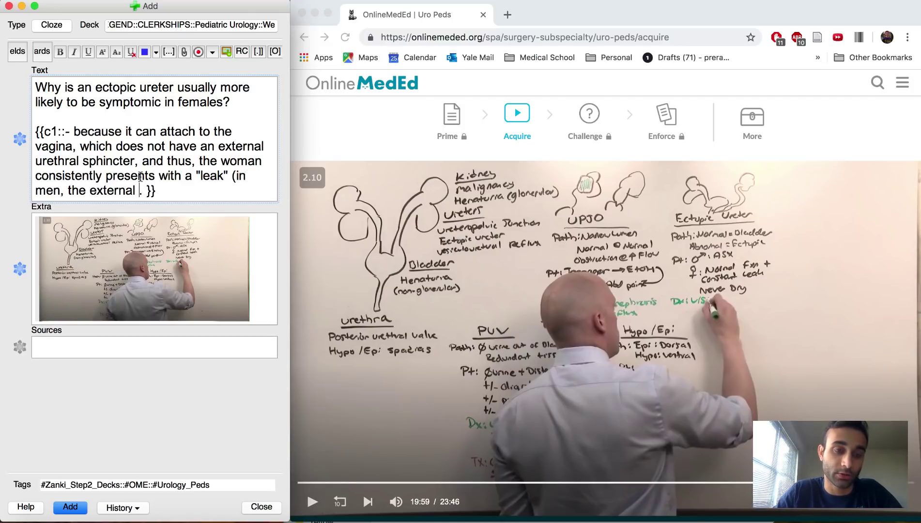
{"action": "type", "text": "thral sphincter "}
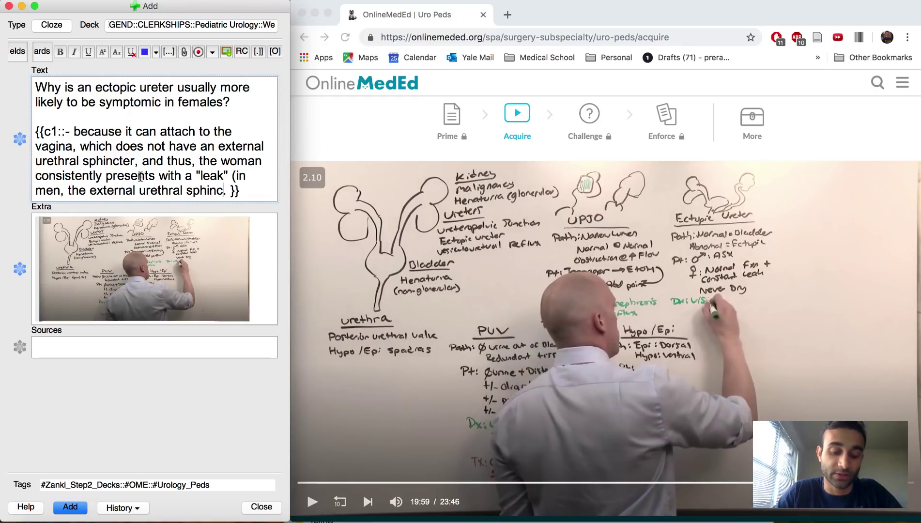
{"action": "type", "text": "prevents this)"}
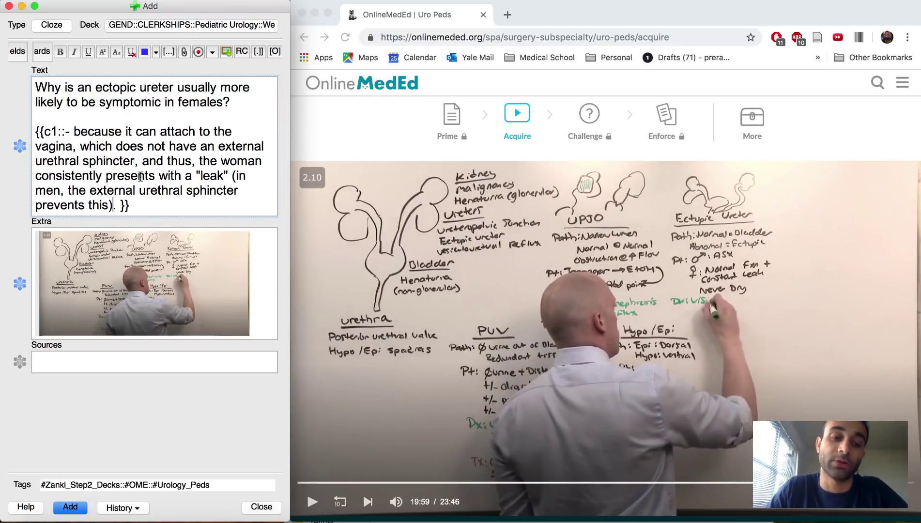
Step: Resume the lecture video and add the female ectopic ureter card with the Text and Extra fields unfrozen
{"action": "left_click", "coordinate": [592, 289]}
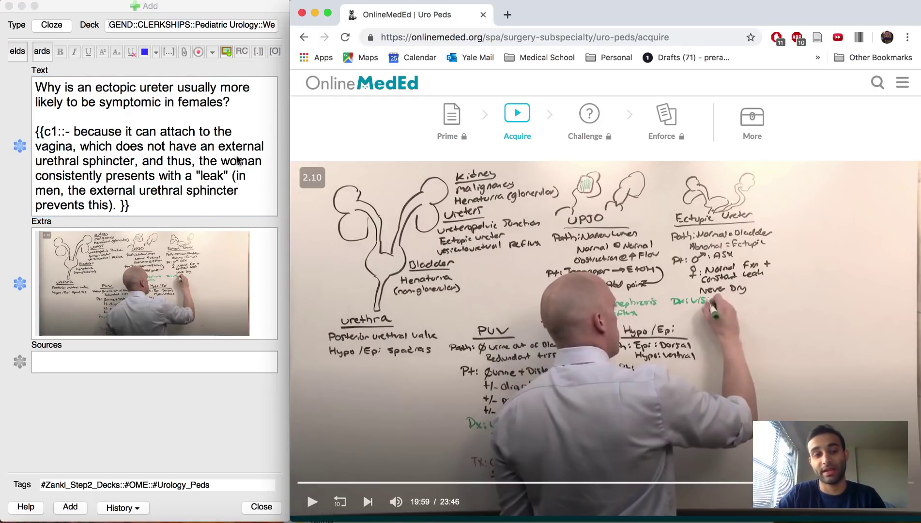
{"action": "left_click", "coordinate": [531, 321]}
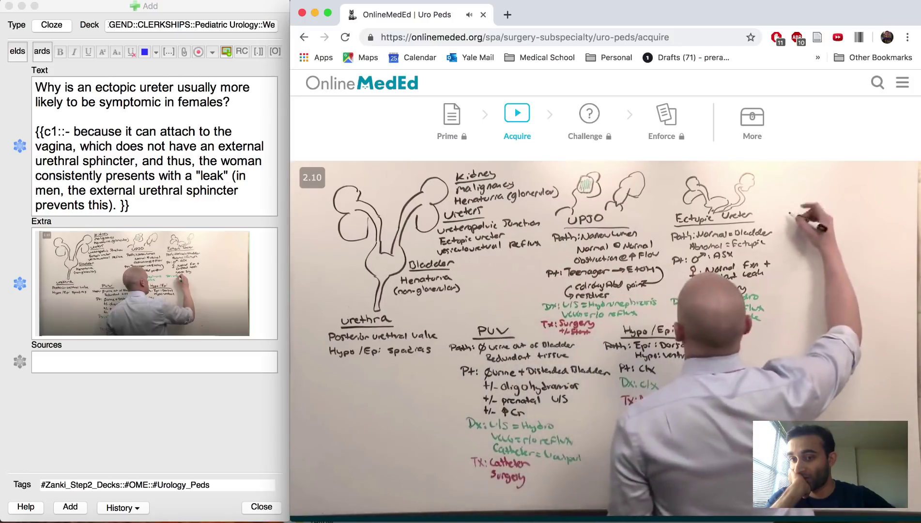
{"action": "left_click", "coordinate": [17, 52]}
{"action": "key", "text": "super+Return"}
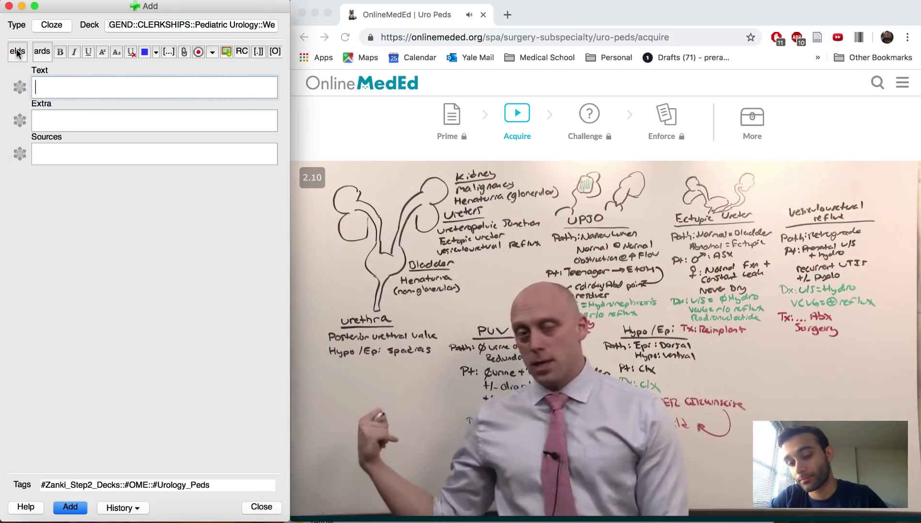
Step: Pause the lecture and enter the Text question "Why does someone with vesiculoureteral reflux present with recurring UTIs in childhood?"
{"action": "mouse_move", "coordinate": [307, 249]}
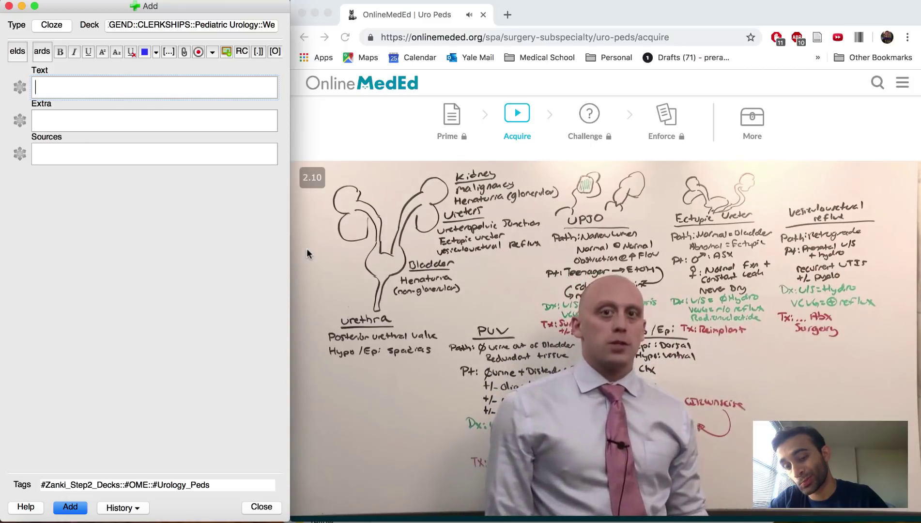
{"action": "left_click", "coordinate": [466, 251]}
{"action": "left_click", "coordinate": [466, 251]}
{"action": "left_click", "coordinate": [83, 92]}
{"action": "type", "text": "What"}
{"action": "key", "text": "BackSpace"}
{"action": "type", "text": "y does someone with vesiculor"}
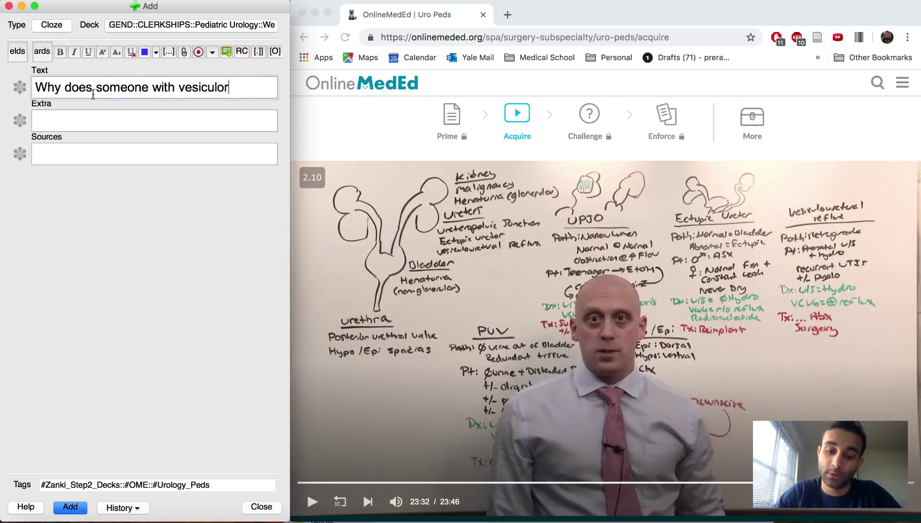
{"action": "type", "text": "eflux present with recurring UTI"}
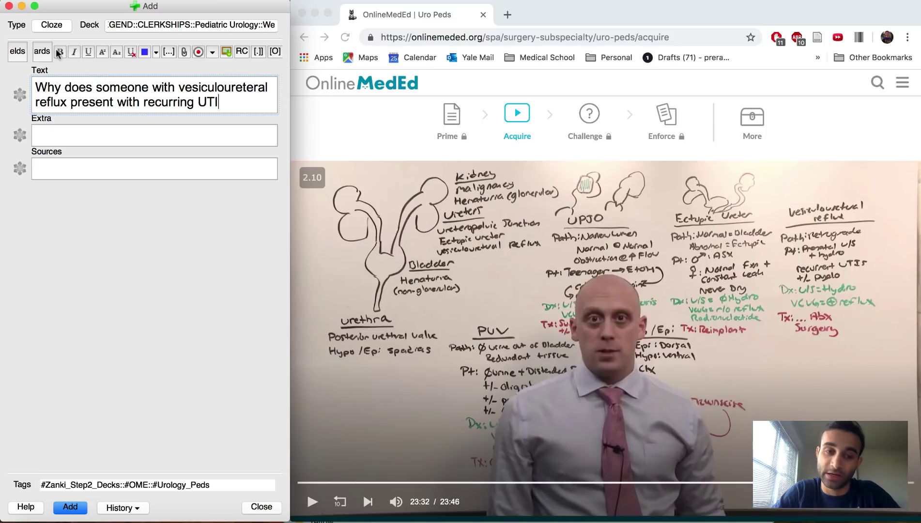
{"action": "type", "text": "hood?"}
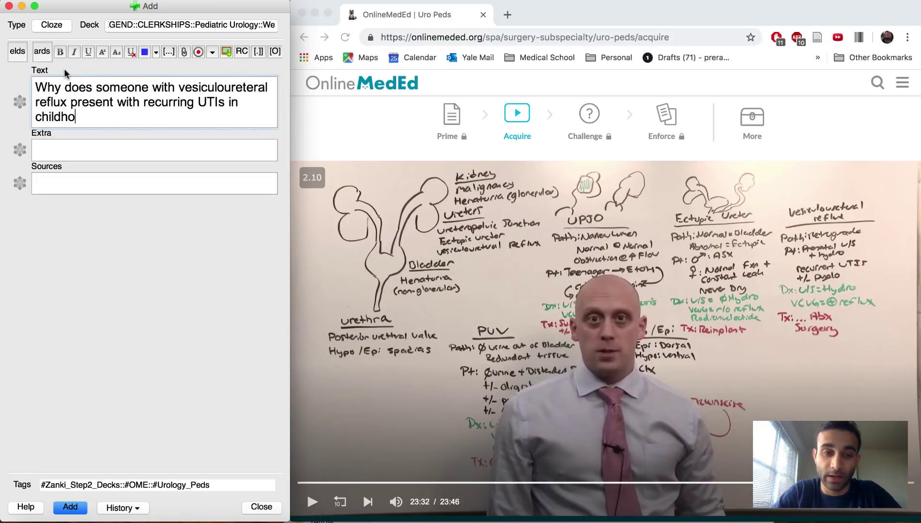
Step: Below the question, begin the answer with "- Because the microbiota of the bladder move backwards, which"
{"action": "key", "text": "Return"}
{"action": "key", "text": "Return"}
{"action": "type", "text": "- Because the "}
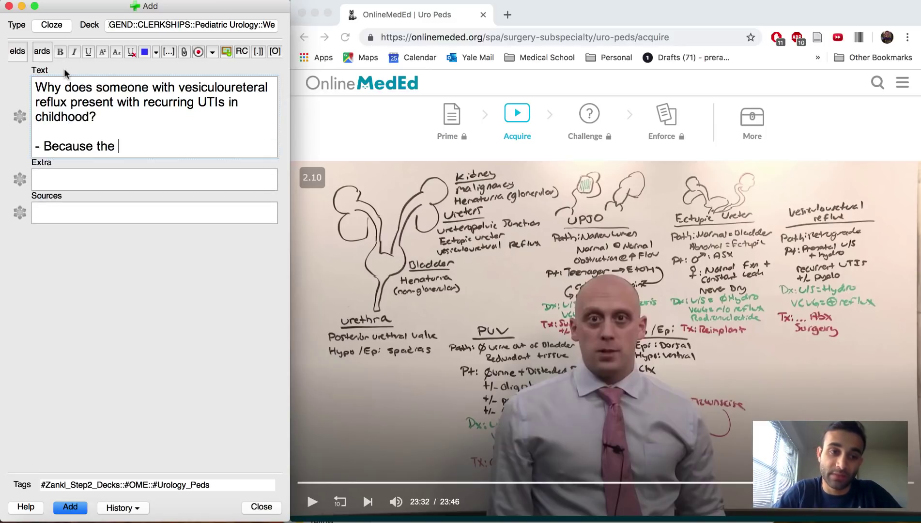
{"action": "type", "text": "microbiota "}
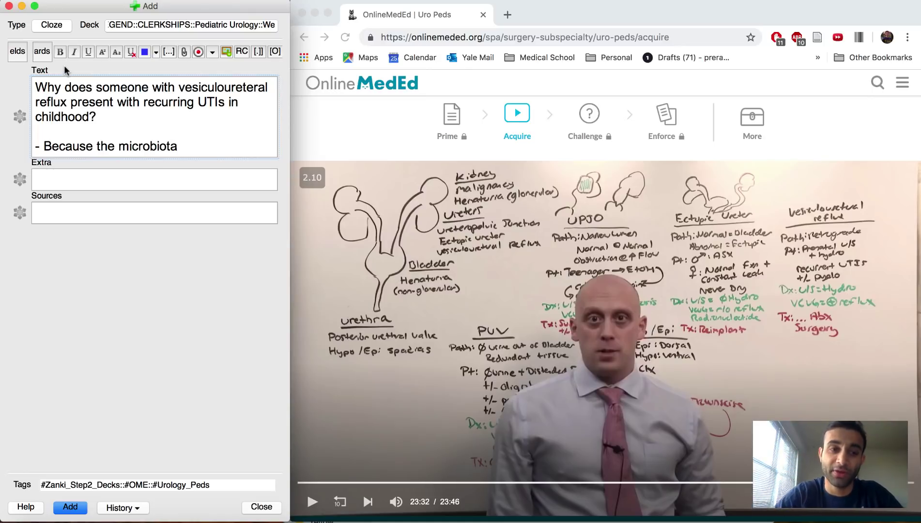
{"action": "type", "text": "of the lbadder"}
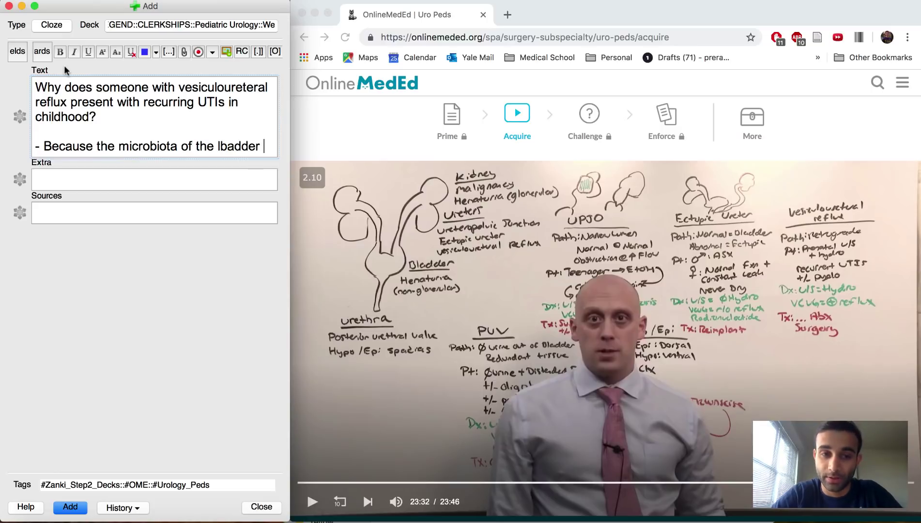
{"action": "key", "text": "BackSpace"}
{"action": "key", "text": "BackSpace"}
{"action": "key", "text": "BackSpace"}
{"action": "key", "text": "BackSpace"}
{"action": "key", "text": "BackSpace"}
{"action": "key", "text": "BackSpace"}
{"action": "key", "text": "BackSpace"}
{"action": "key", "text": "BackSpace"}
{"action": "type", "text": "bladder mo"}
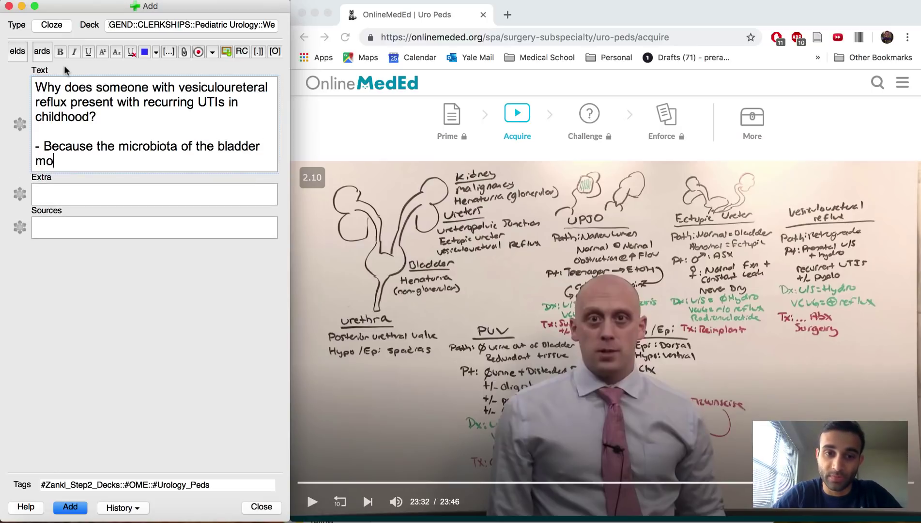
{"action": "type", "text": "ve backwards, which "}
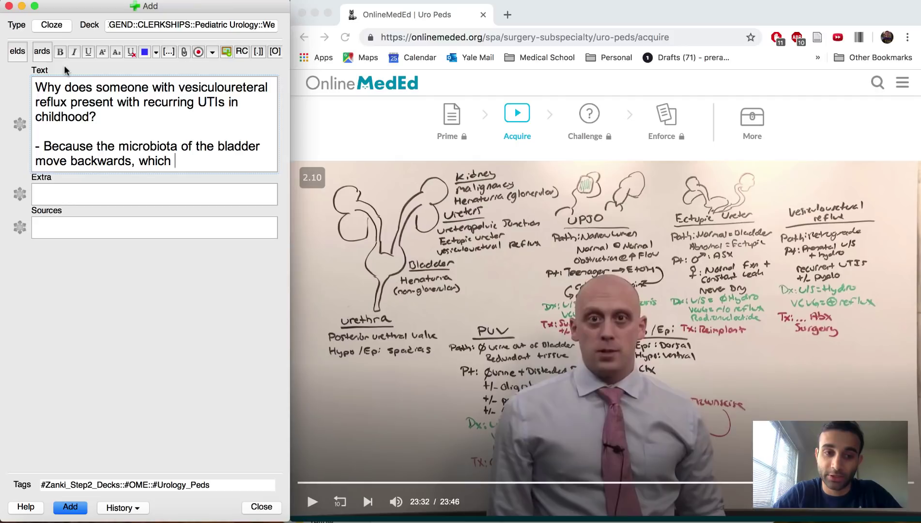
Step: Complete the reflux answer with "is not normal and thus, can lead to UTIs and pyelo!"
{"action": "type", "text": "is not normal and thus, cna lead"}
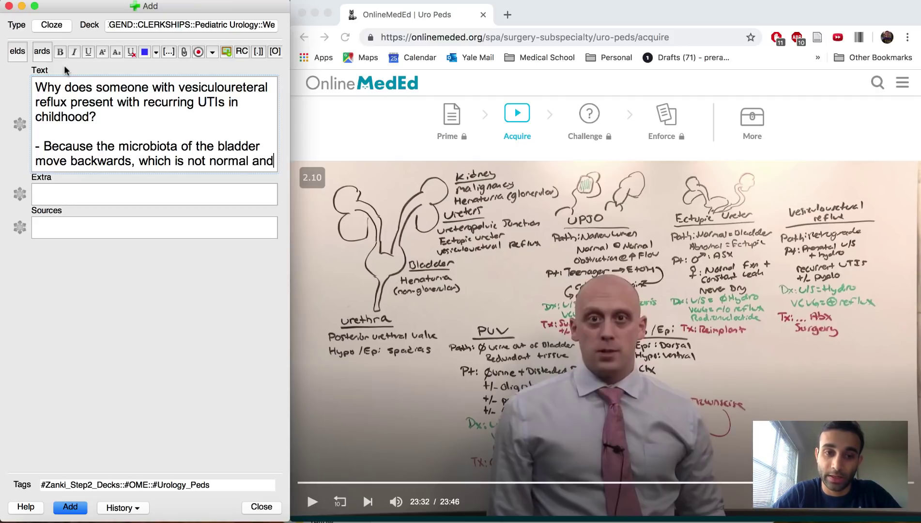
{"action": "key", "text": "BackSpace"}
{"action": "key", "text": "BackSpace"}
{"action": "key", "text": "BackSpace"}
{"action": "key", "text": "BackSpace"}
{"action": "key", "text": "BackSpace"}
{"action": "key", "text": "BackSpace"}
{"action": "key", "text": "BackSpace"}
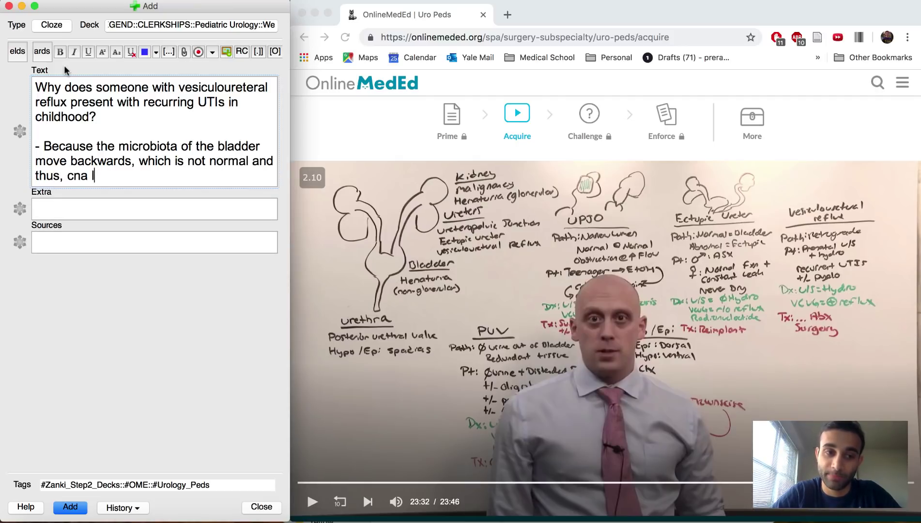
{"action": "type", "text": "an lead to UTIs and pyelo!"}
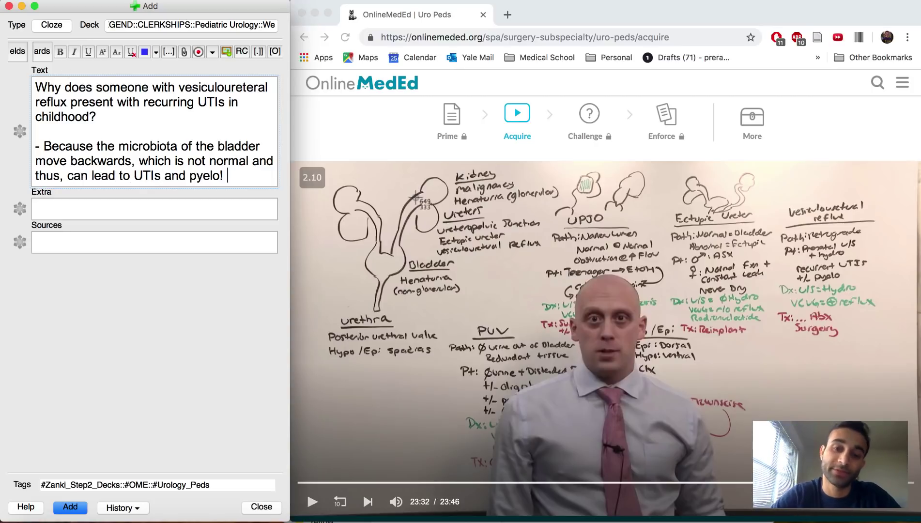
Step: Capture the vesicoureteral reflux whiteboard and paste the screenshot into Extra
{"action": "left_click", "coordinate": [234, 208]}
{"action": "key", "text": "super+v"}
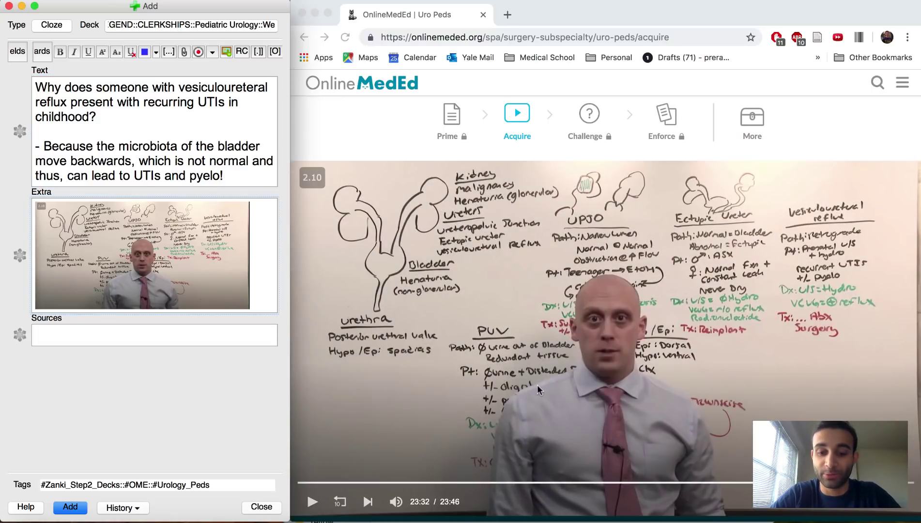